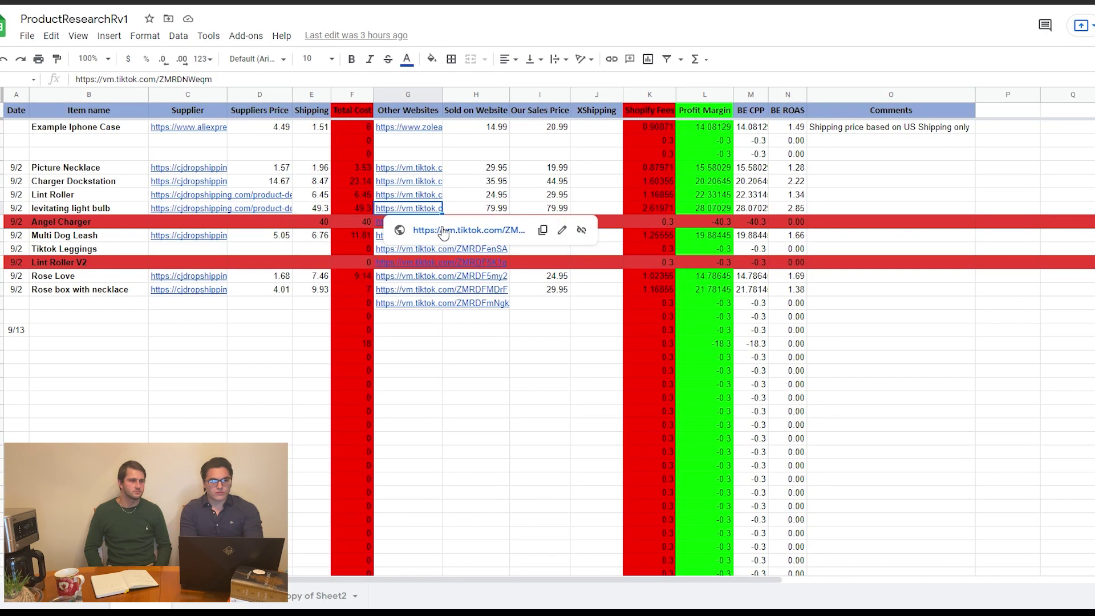
Open the levitating light bulb's TikTok link and examine its engagement and the creator's other product videos
click(442, 227)
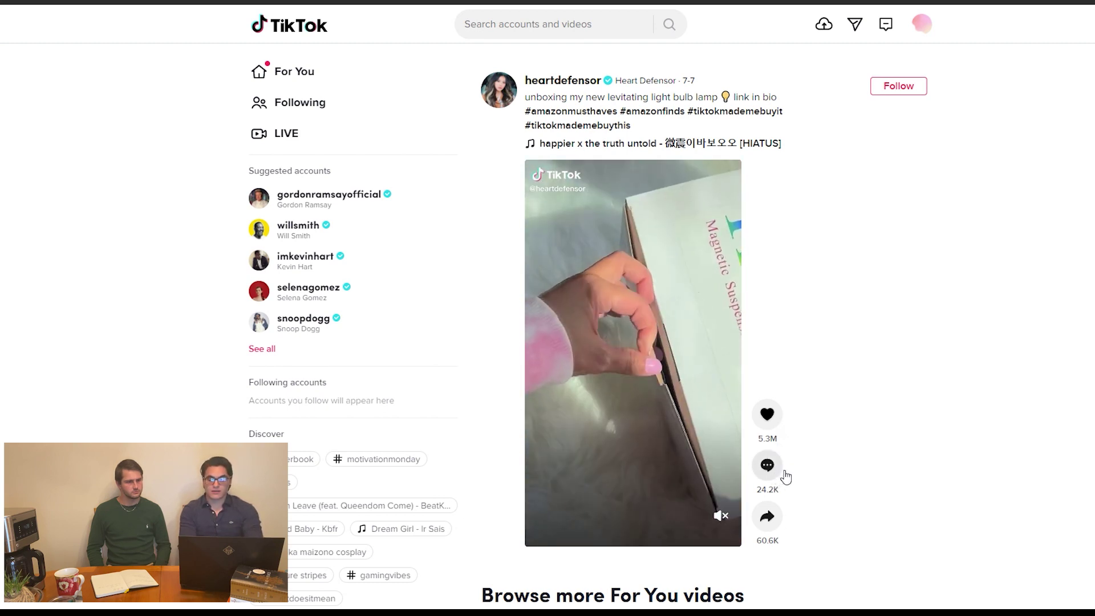
mouse_move(777, 502)
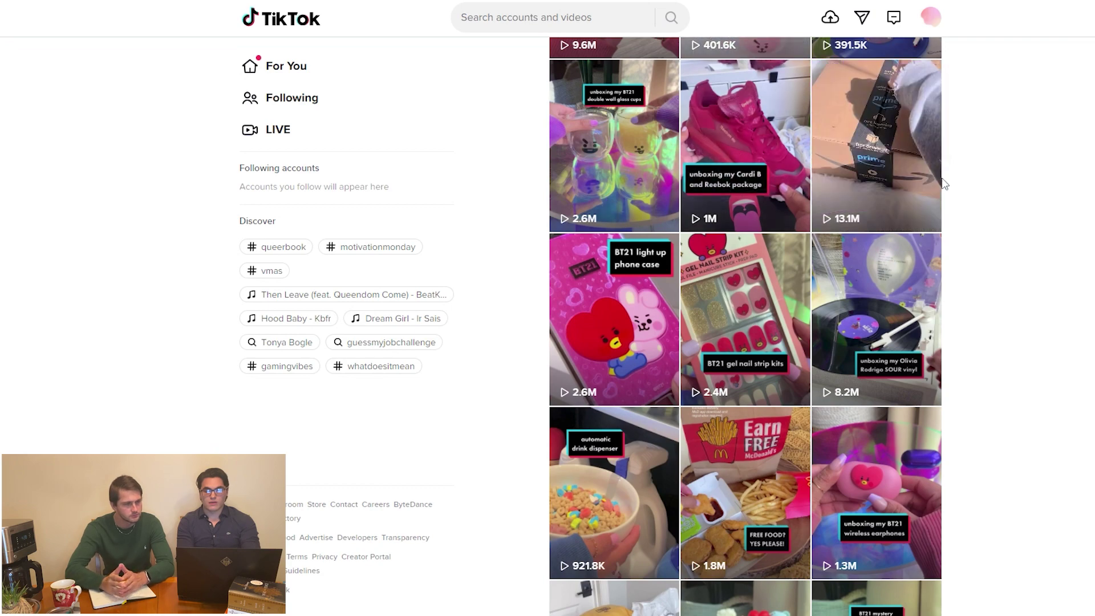
scroll(832, 382, down, 3)
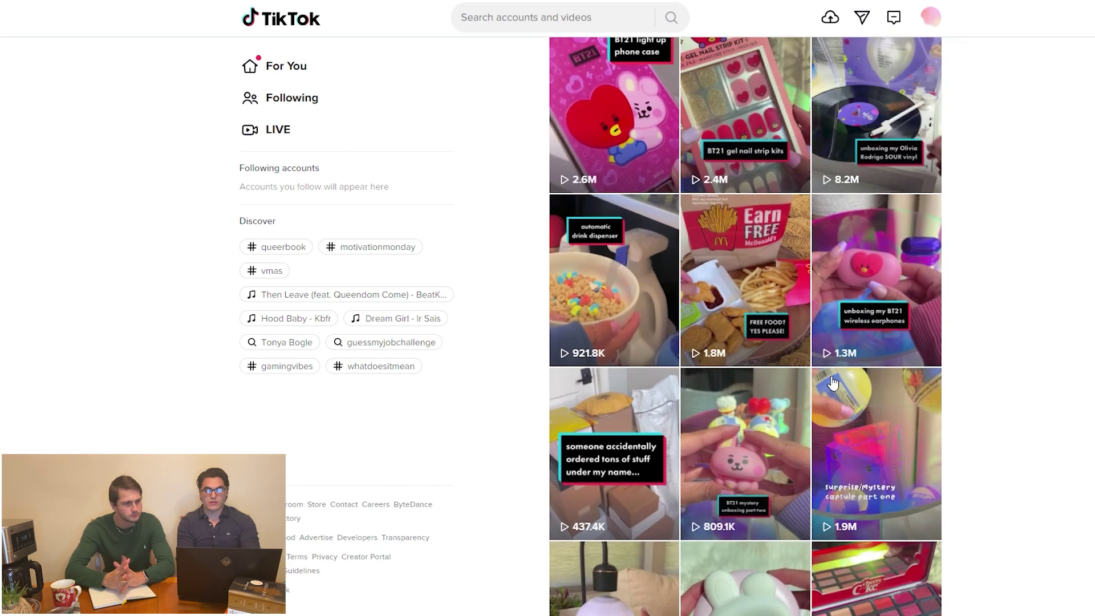
scroll(832, 383, down, 3)
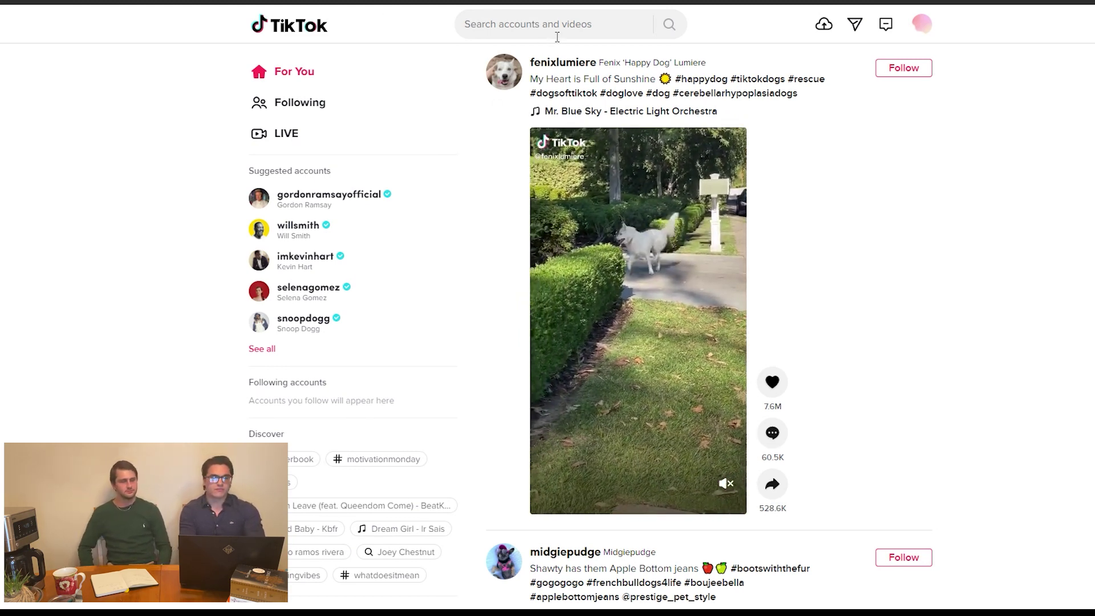
Search TikTok for #tiktokmademebuyit and open the hashtag's page through the "Five things TikTok made me buy" video
click(557, 34)
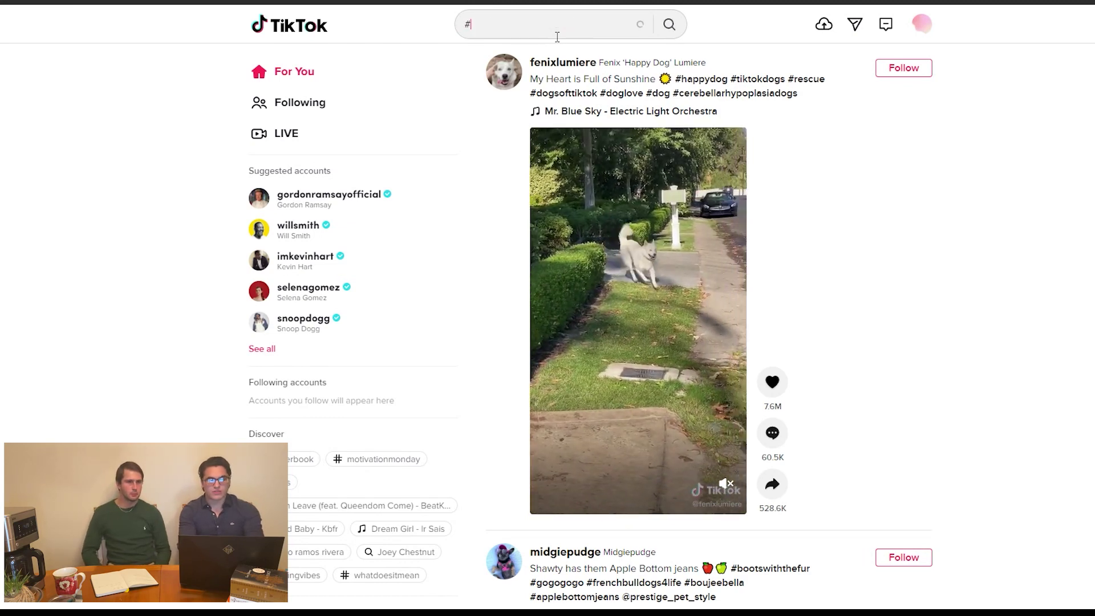
text(#tik)
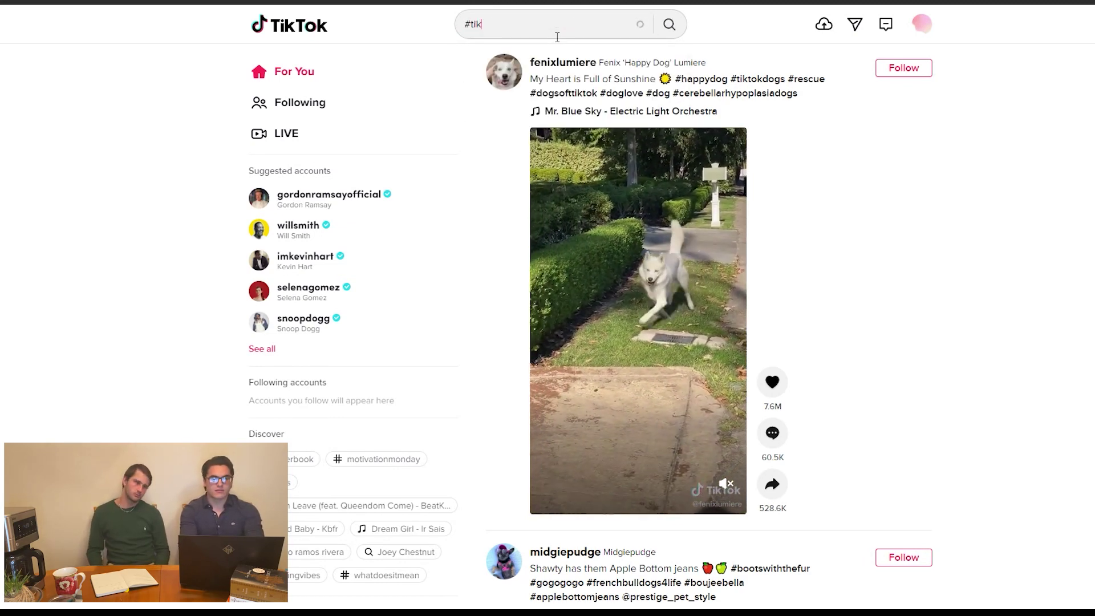
text(tokmademebuyit)
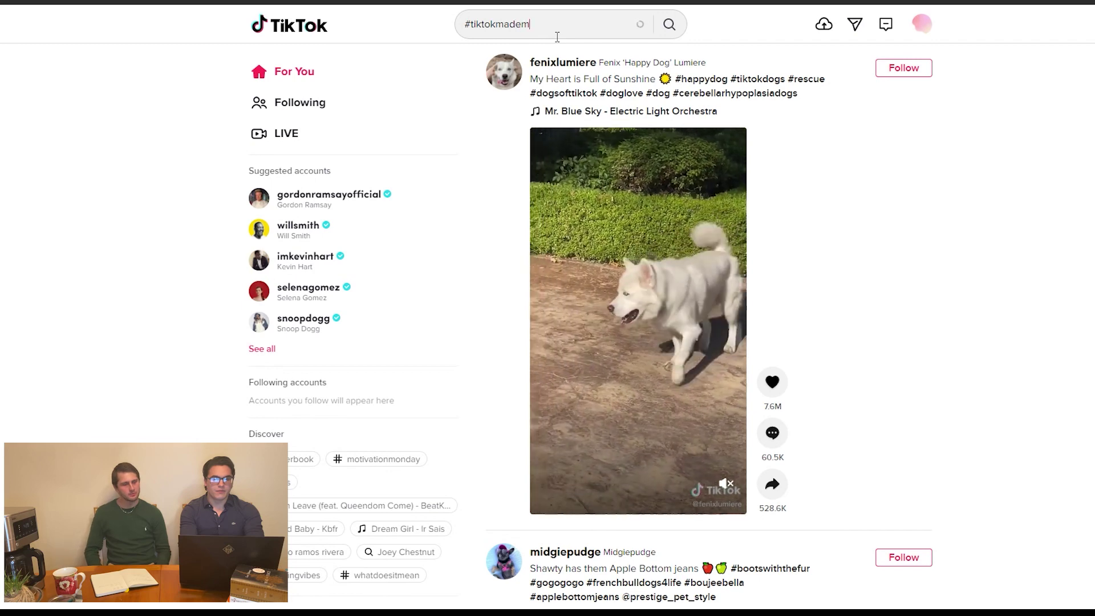
key(Return)
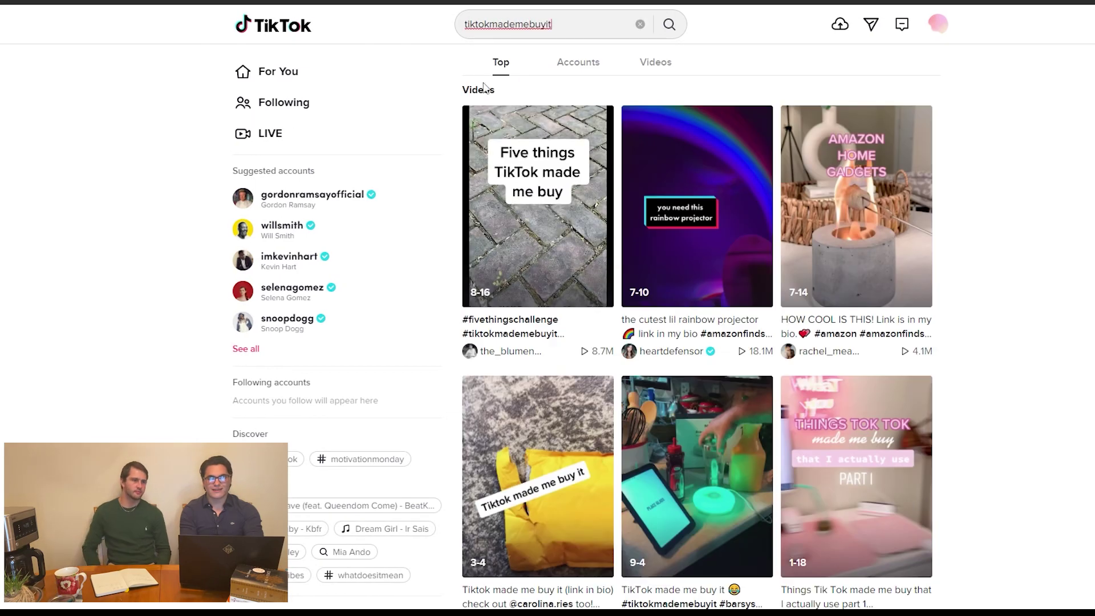
click(535, 324)
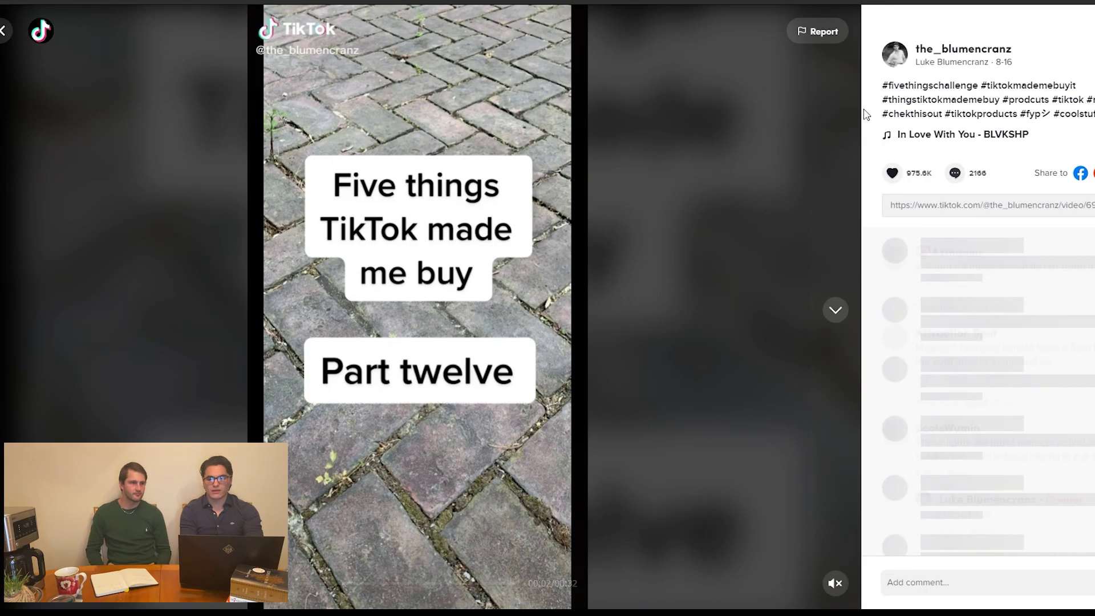
click(1036, 87)
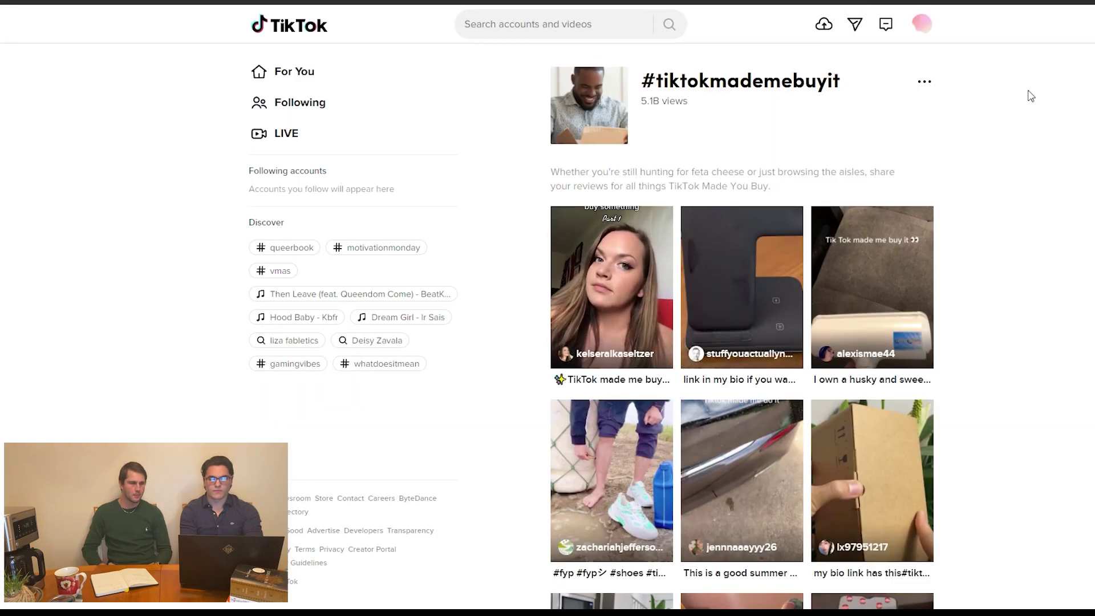
Examine product videos under the hashtag, including the pet hair roller video and the boxed product video
click(718, 257)
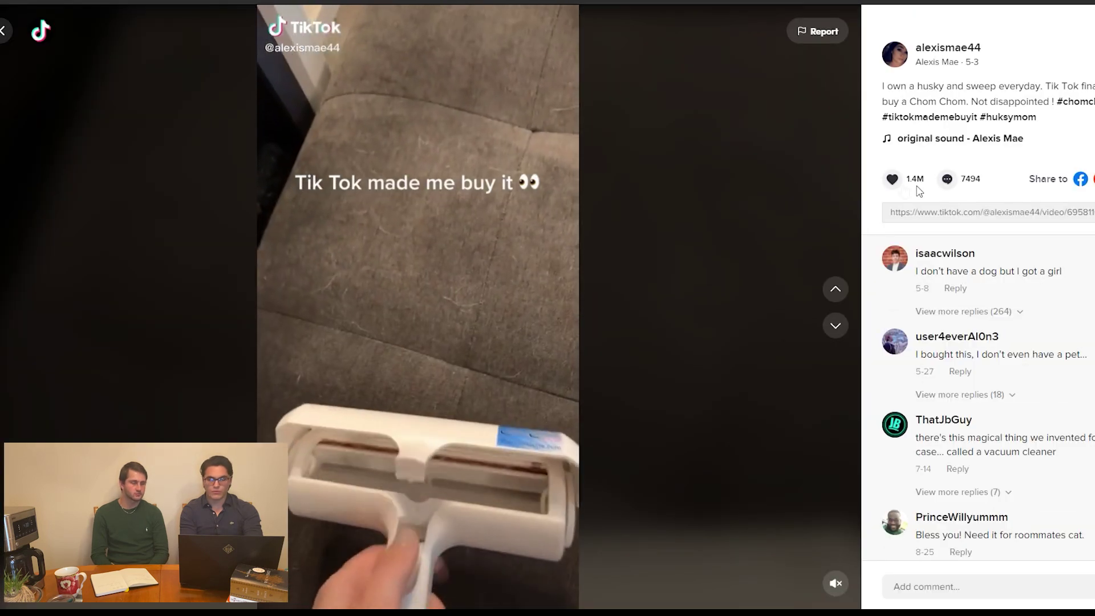
click(6, 33)
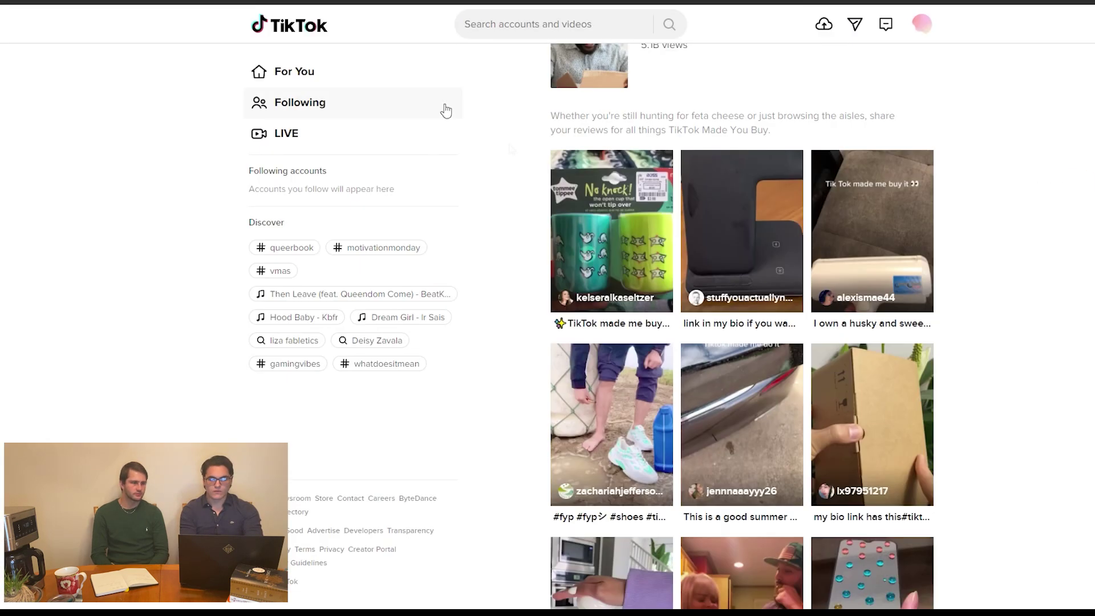
scroll(655, 365, down, 4)
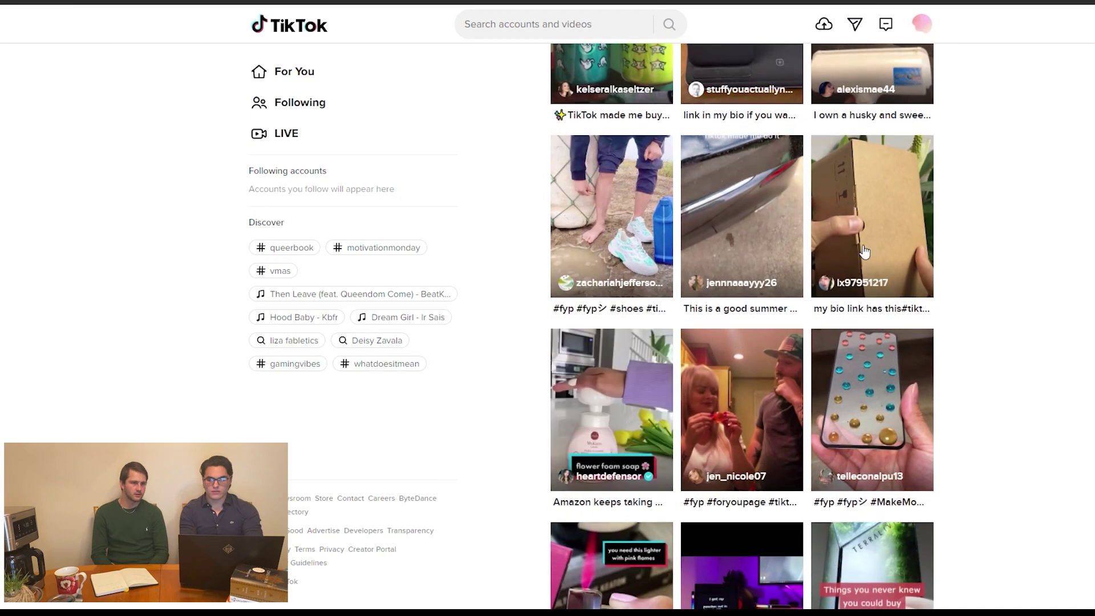
click(865, 251)
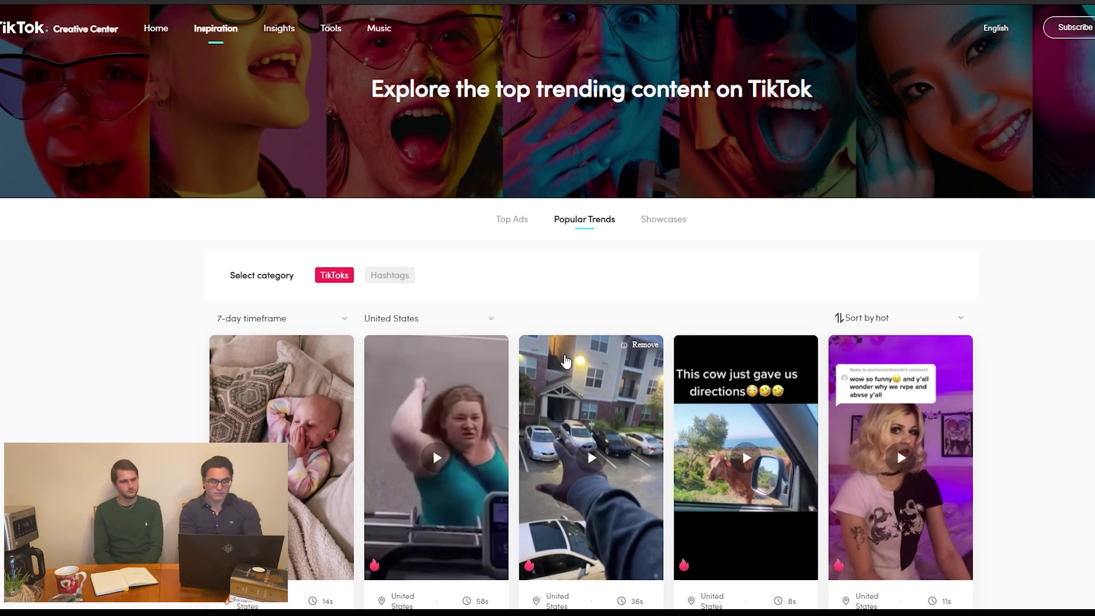
Look through the Popular Trends and Top Ads collections in TikTok Creative Center, ending on Showcases
scroll(564, 360, down, 2)
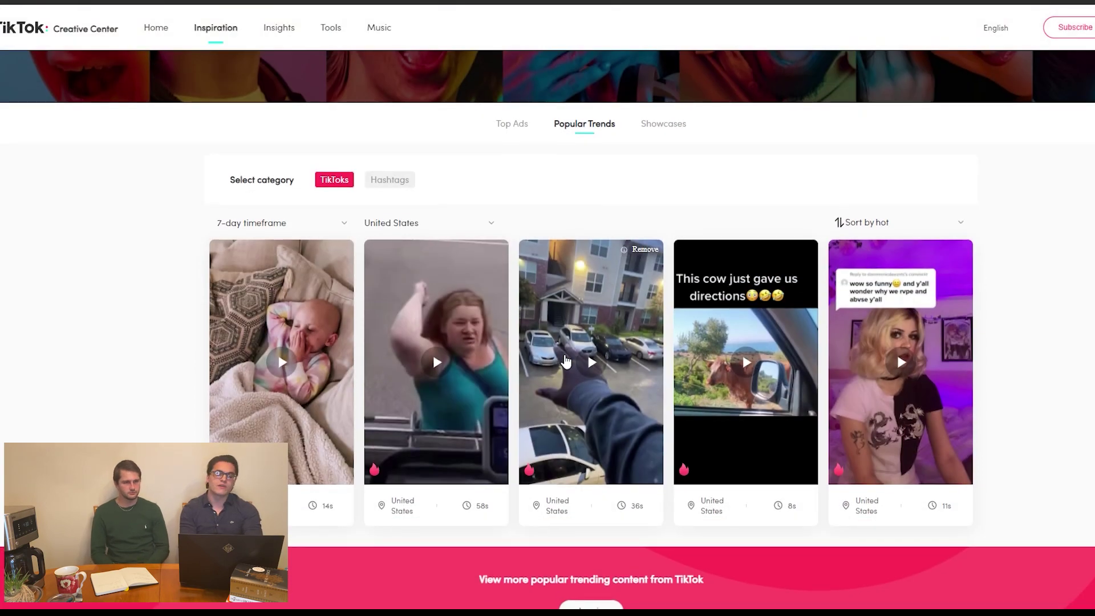
scroll(564, 361, up, 2)
click(511, 223)
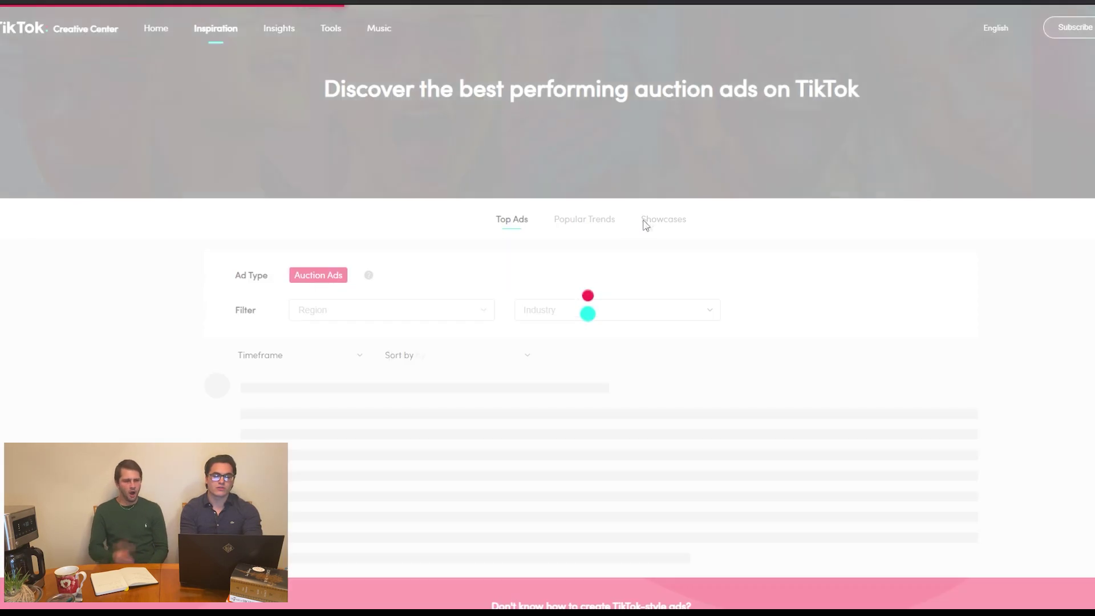
click(650, 222)
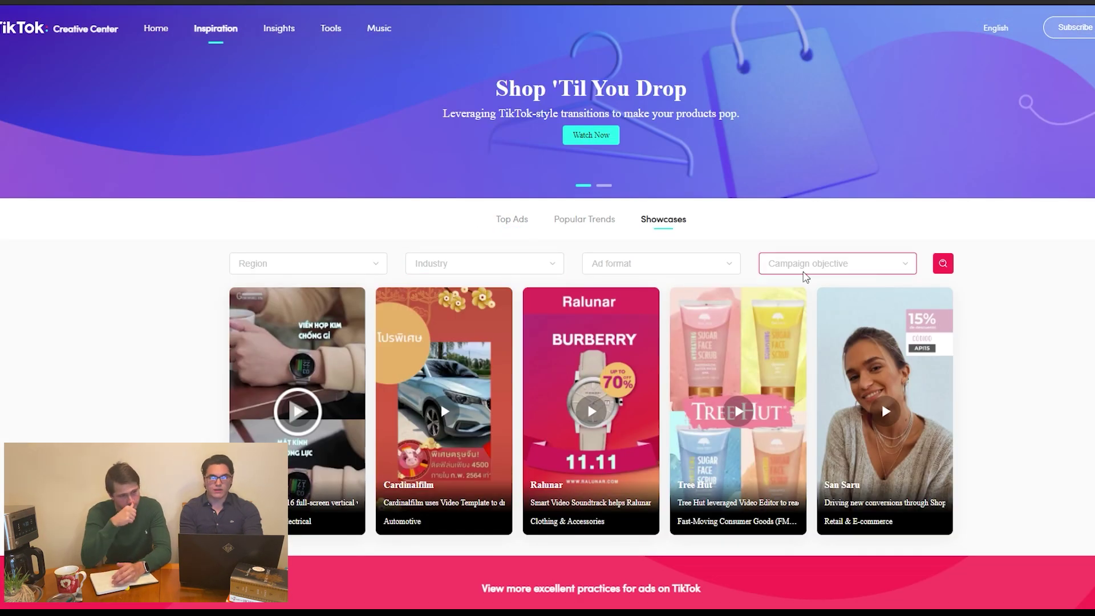
Filter the Showcases by the Conversions campaign objective and examine the matching ads
click(805, 269)
scroll(823, 379, down, 1)
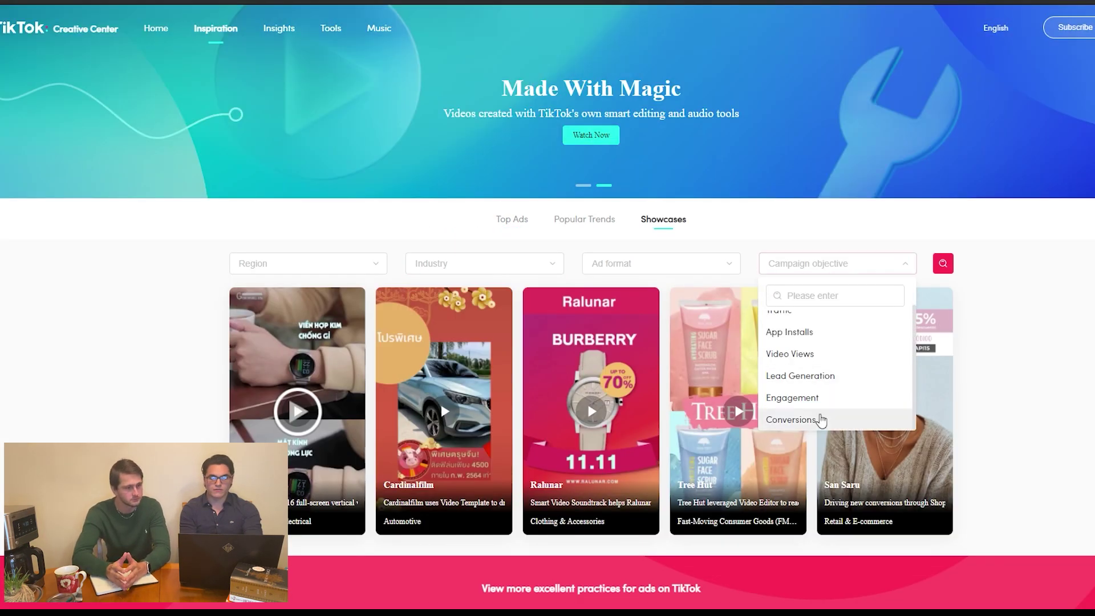
click(822, 419)
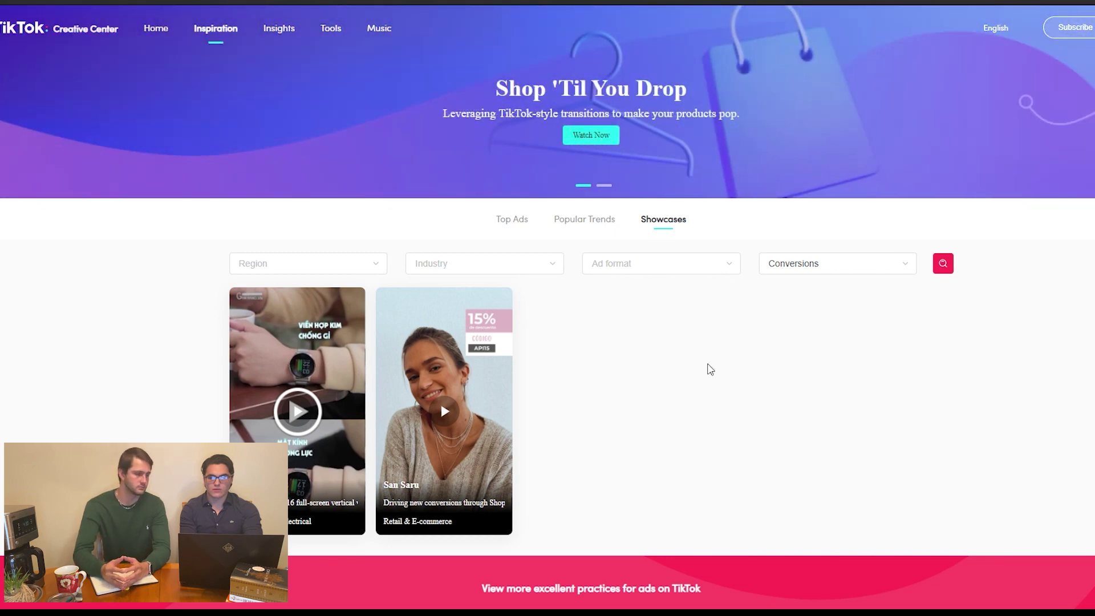
scroll(765, 431, down, 2)
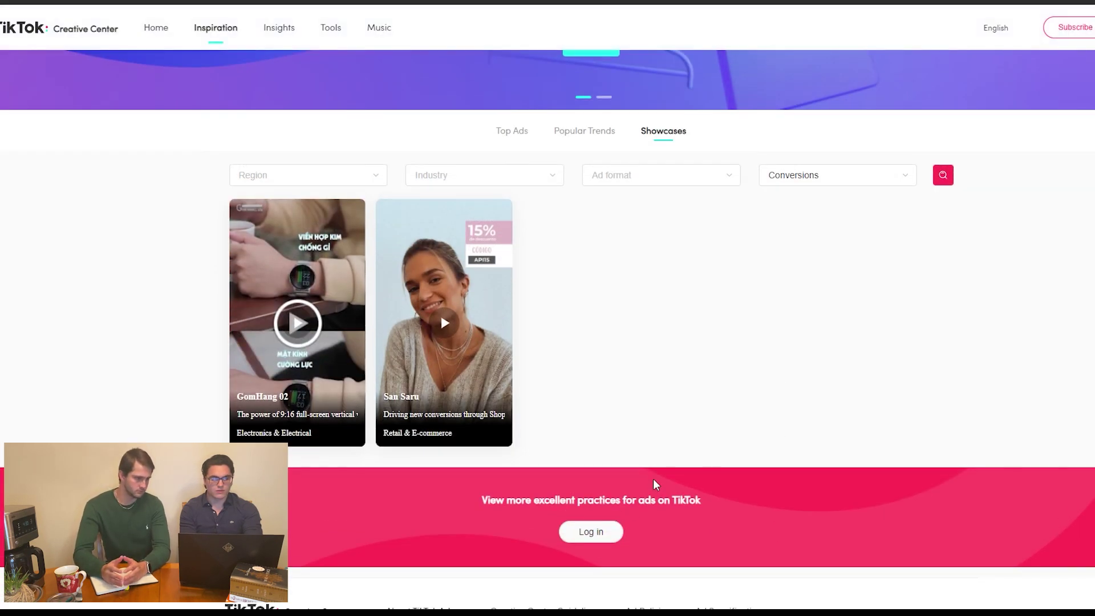
mouse_move(319, 327)
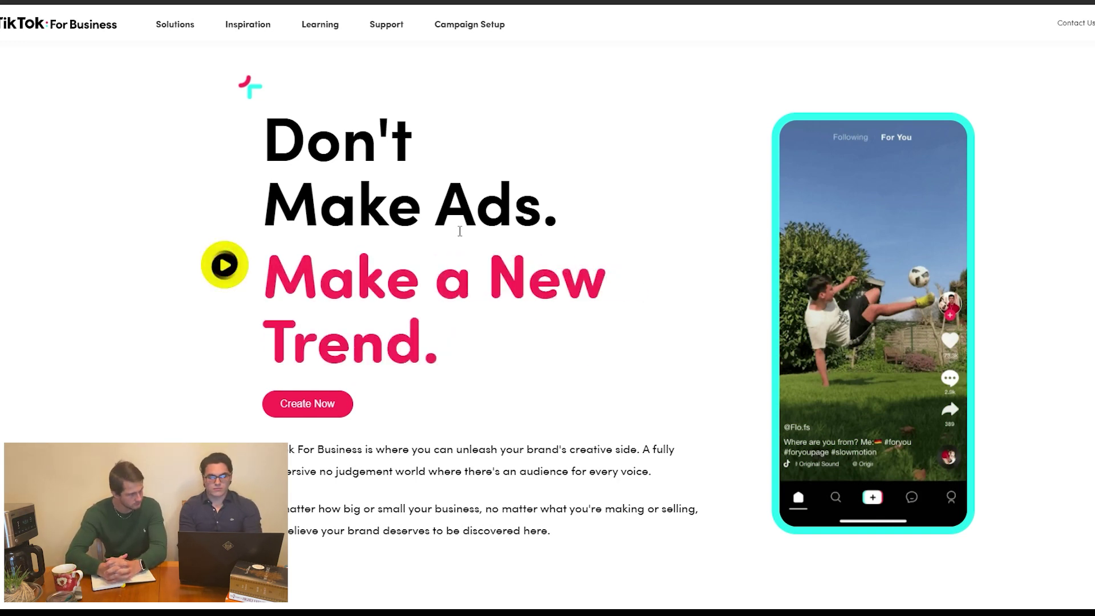
Start creating a TikTok For Business account from its landing page
click(317, 416)
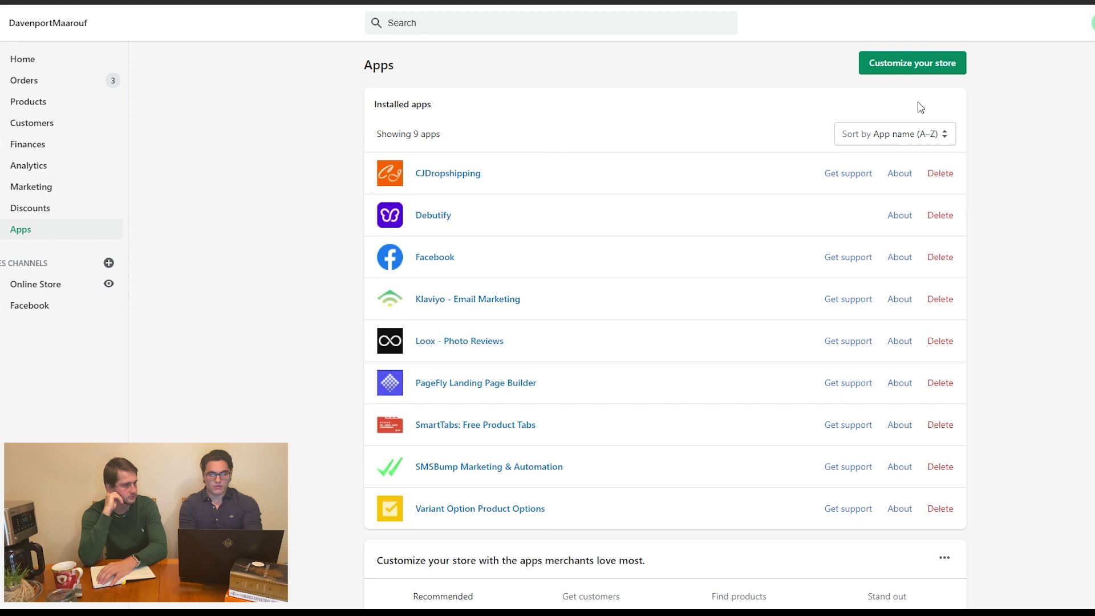
Go from the store's Shopify apps to the Shopify App Store, search for "tiktok" and open the TikTok app
click(904, 70)
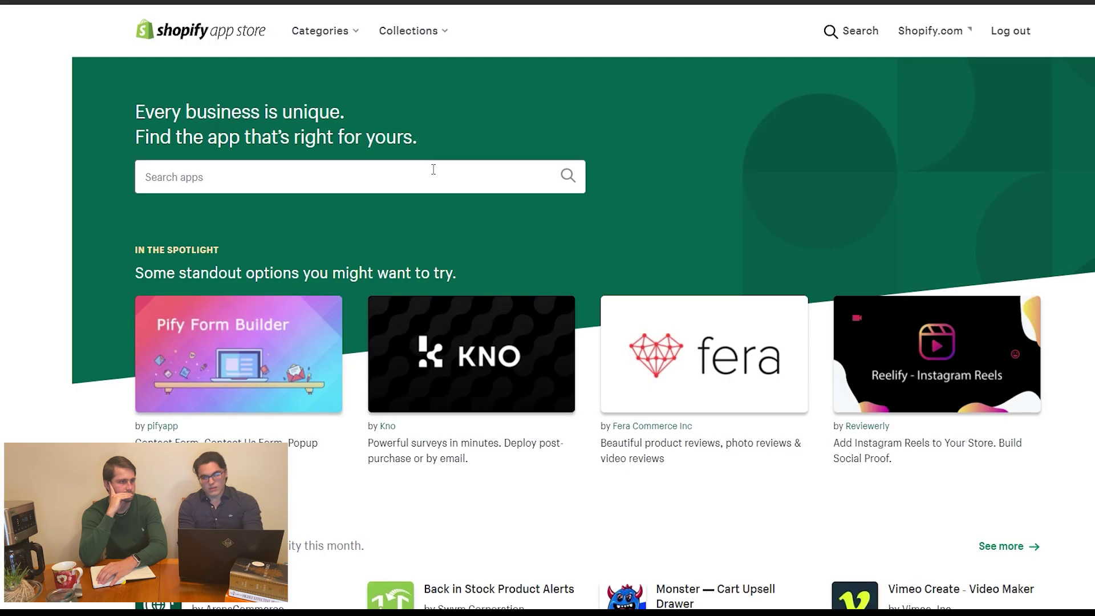
click(356, 186)
text(tiktok)
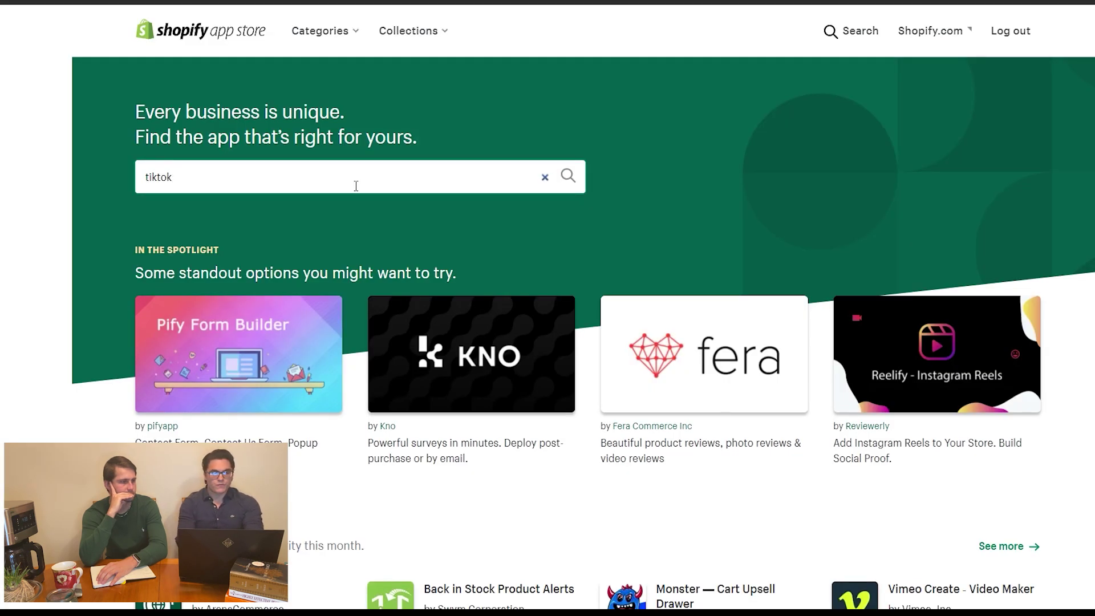
key(Return)
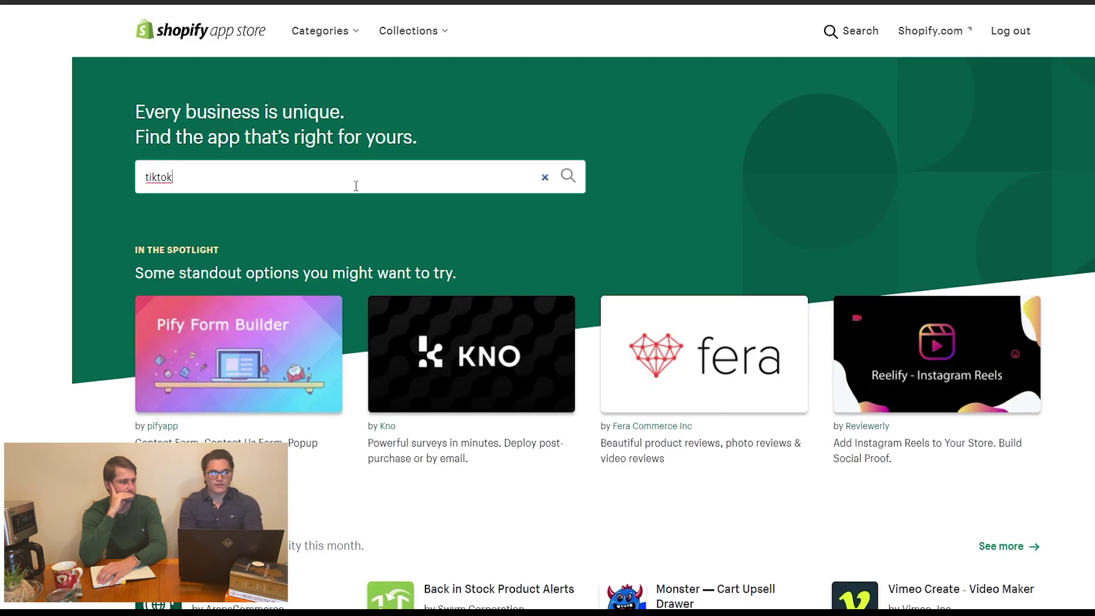
click(458, 399)
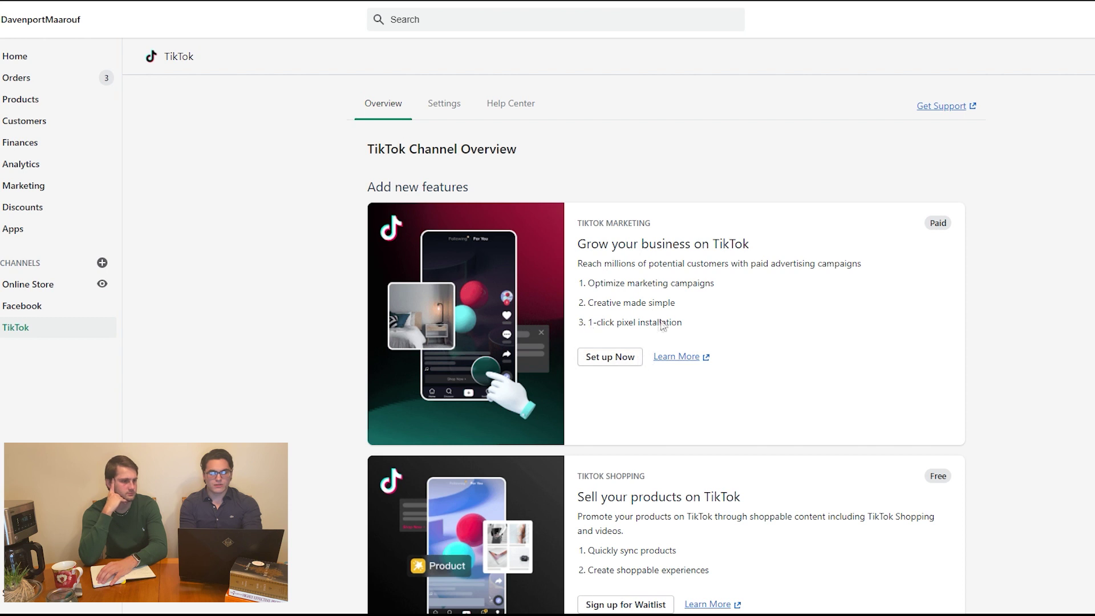
Begin setting up TikTok Marketing in the Shopify TikTok channel and start creating a new Ads Manager account
click(611, 359)
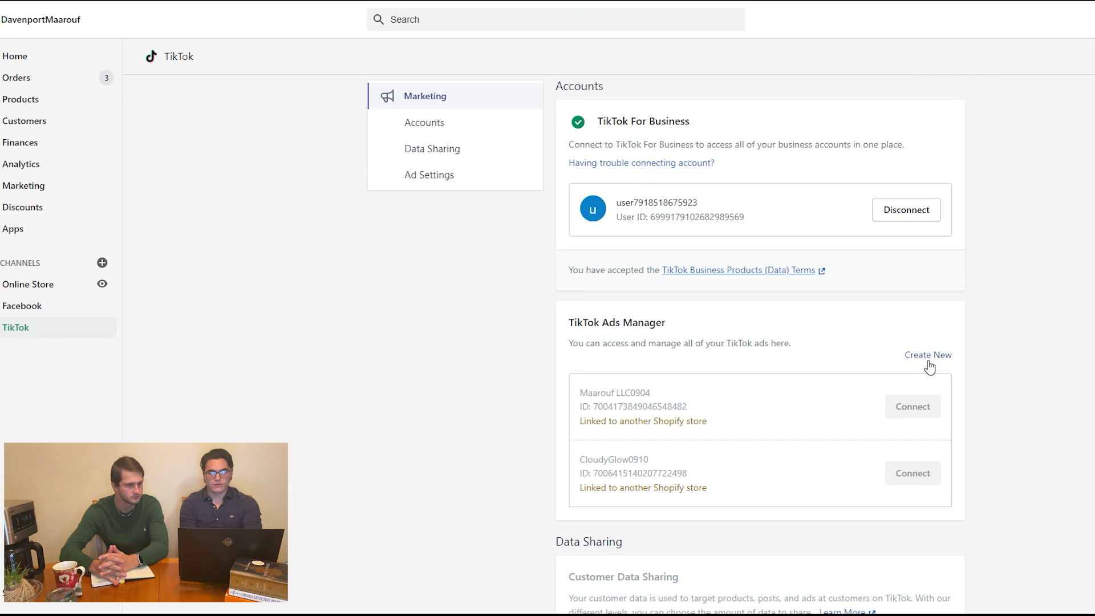
click(929, 356)
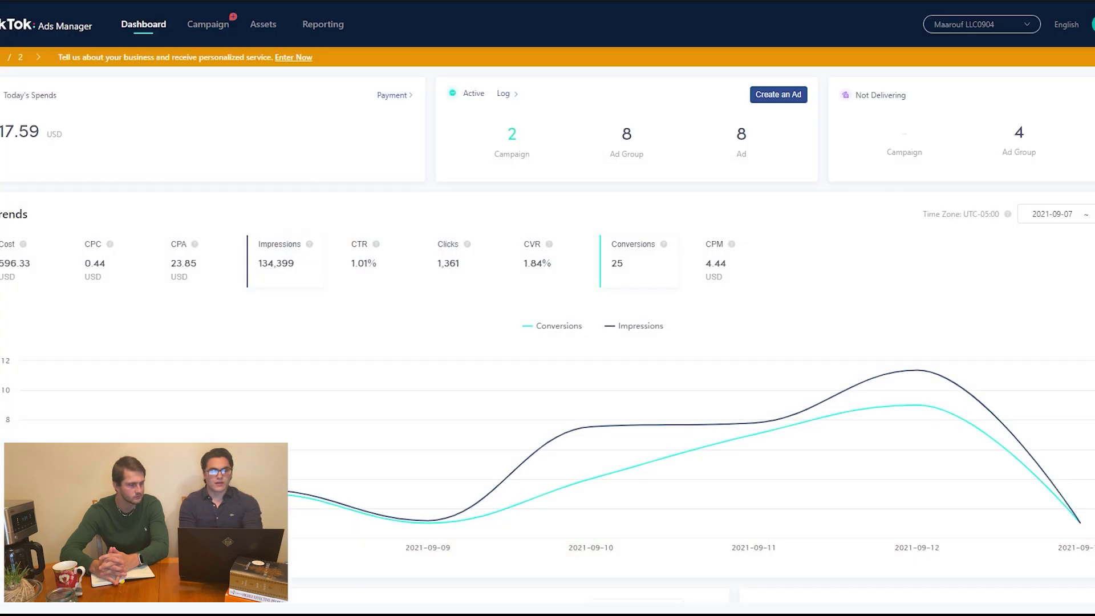
Open the event assets in TikTok Ads Manager and go to the Website Pixel management
mouse_move(264, 33)
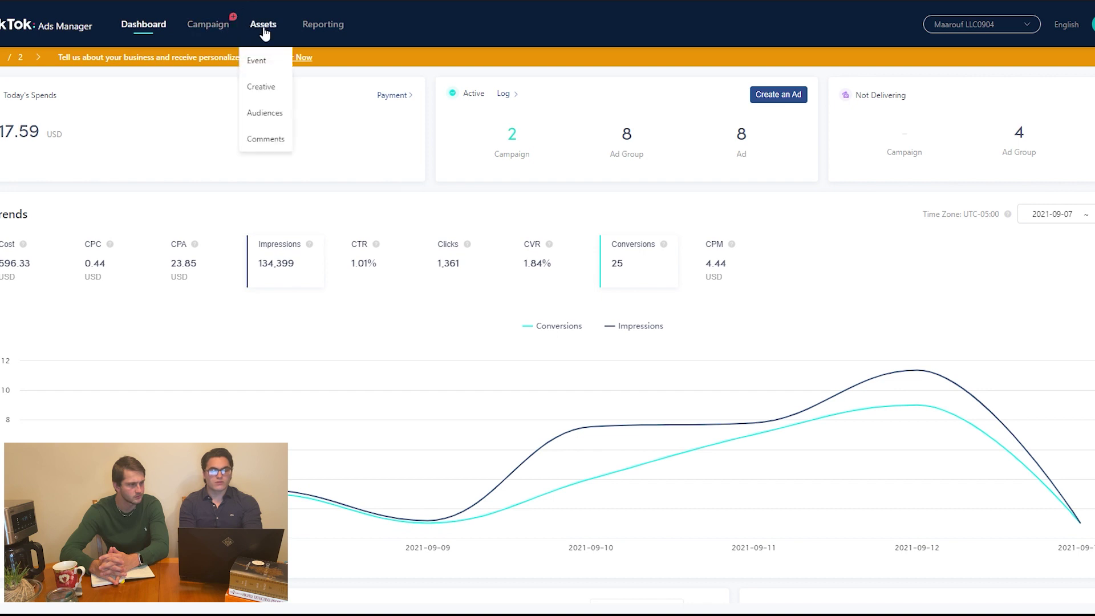
click(270, 66)
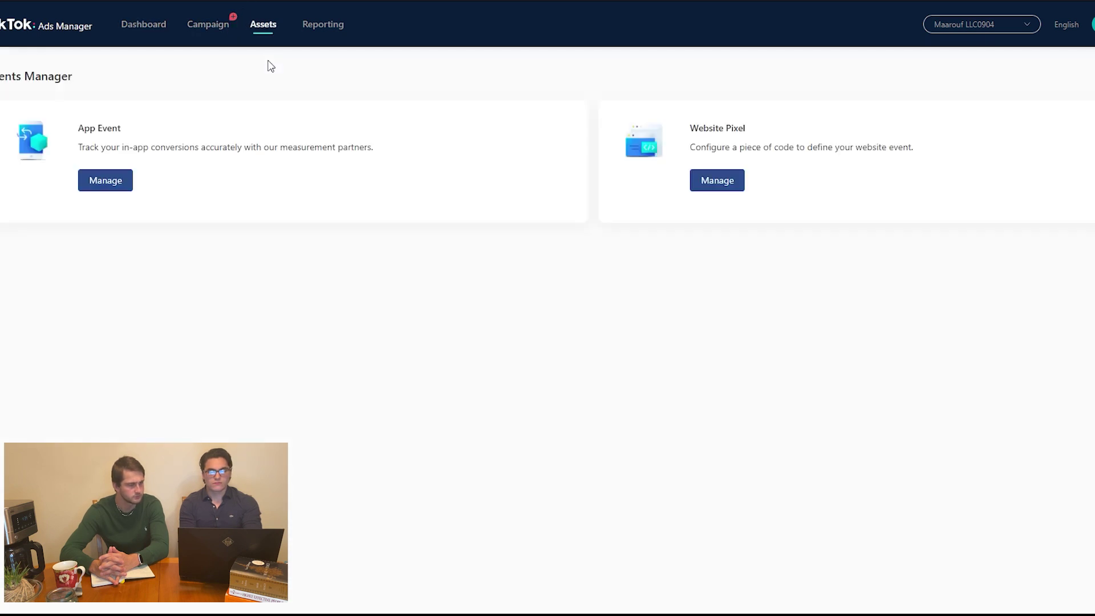
click(743, 182)
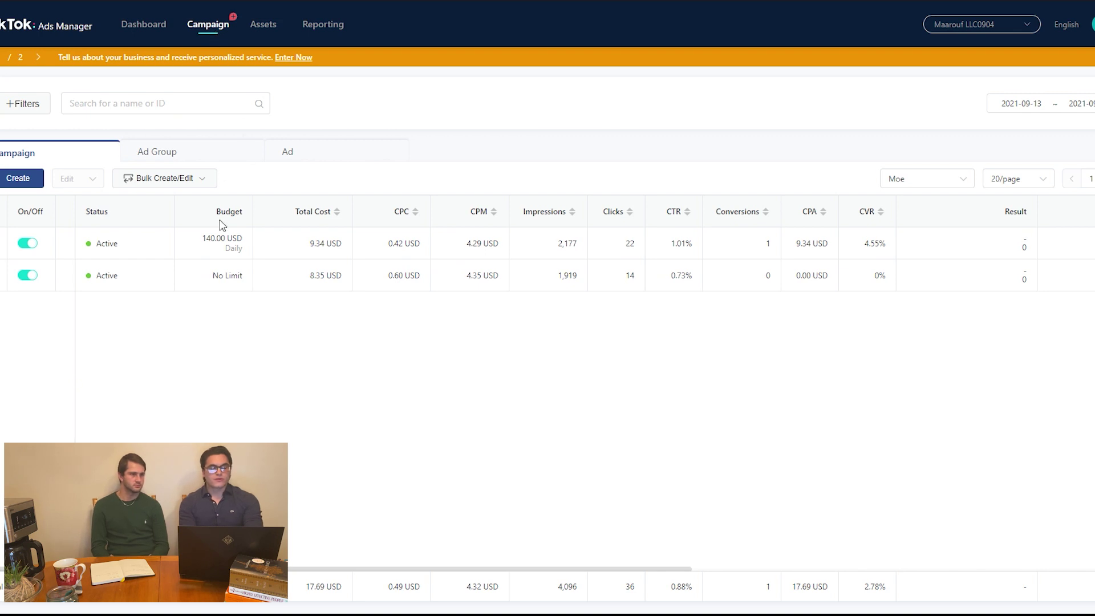
Create a new campaign with the Conversions objective, starting over instead of continuing the last edit
click(38, 188)
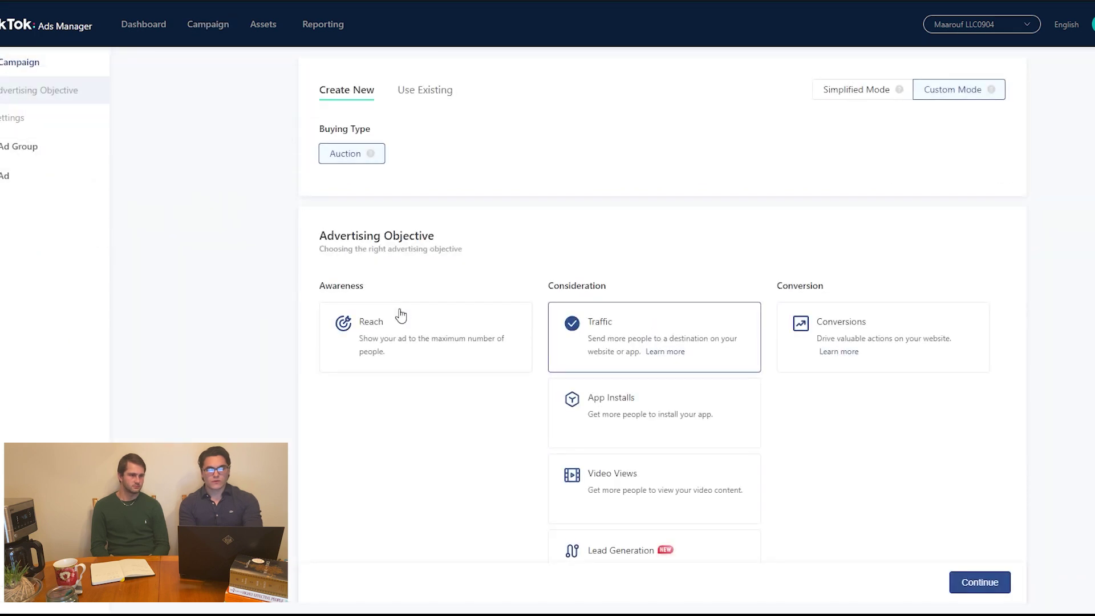
click(869, 334)
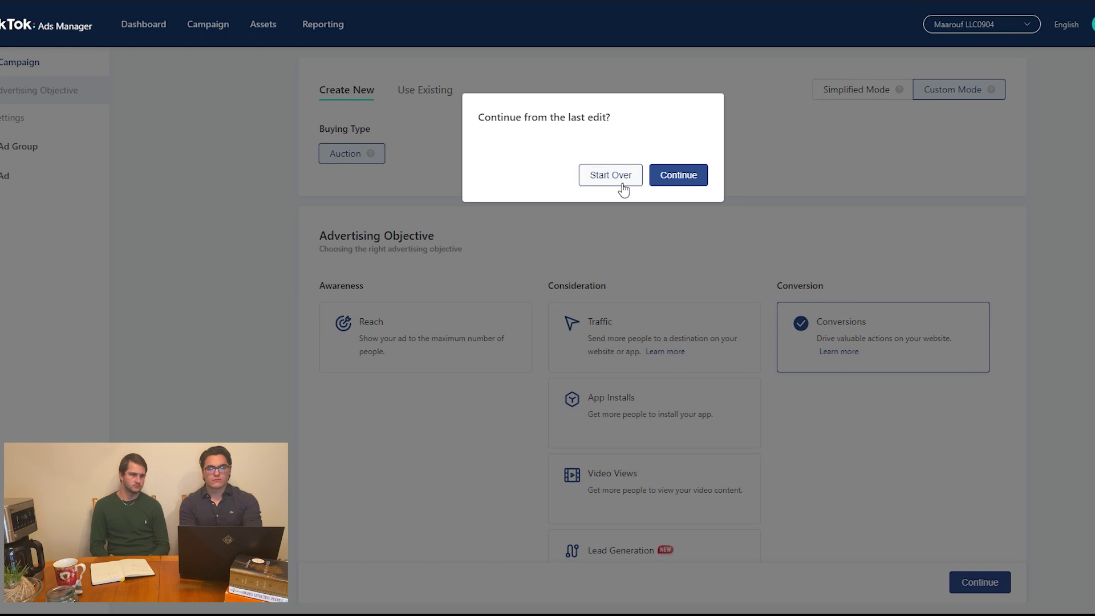
click(623, 185)
click(860, 343)
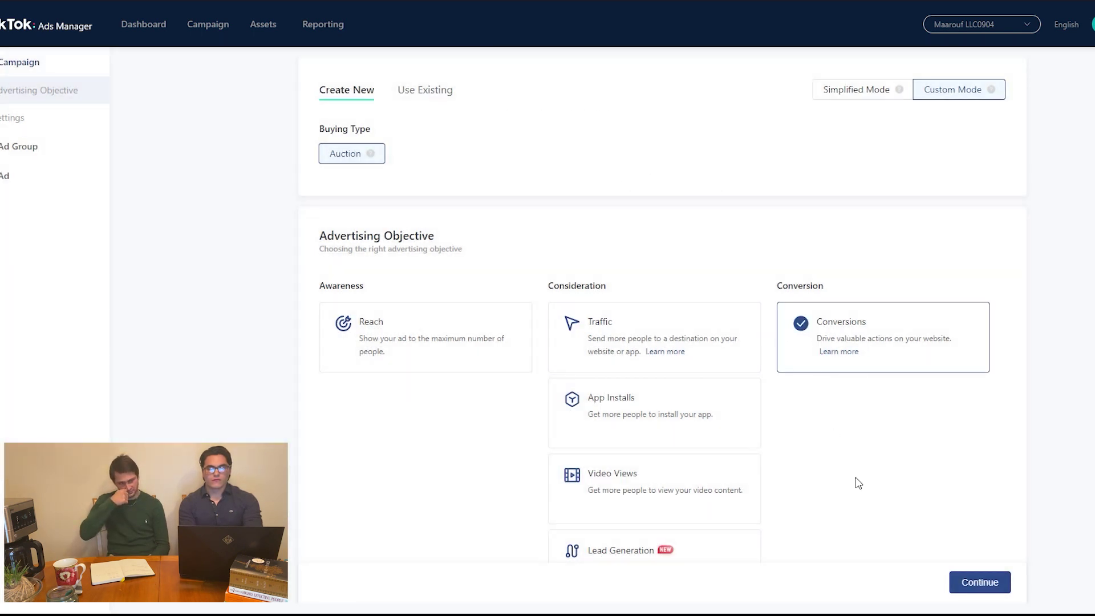
Name the campaign "Test" in its settings
scroll(858, 483, down, 7)
drag(500, 325, 279, 337)
text(Test)
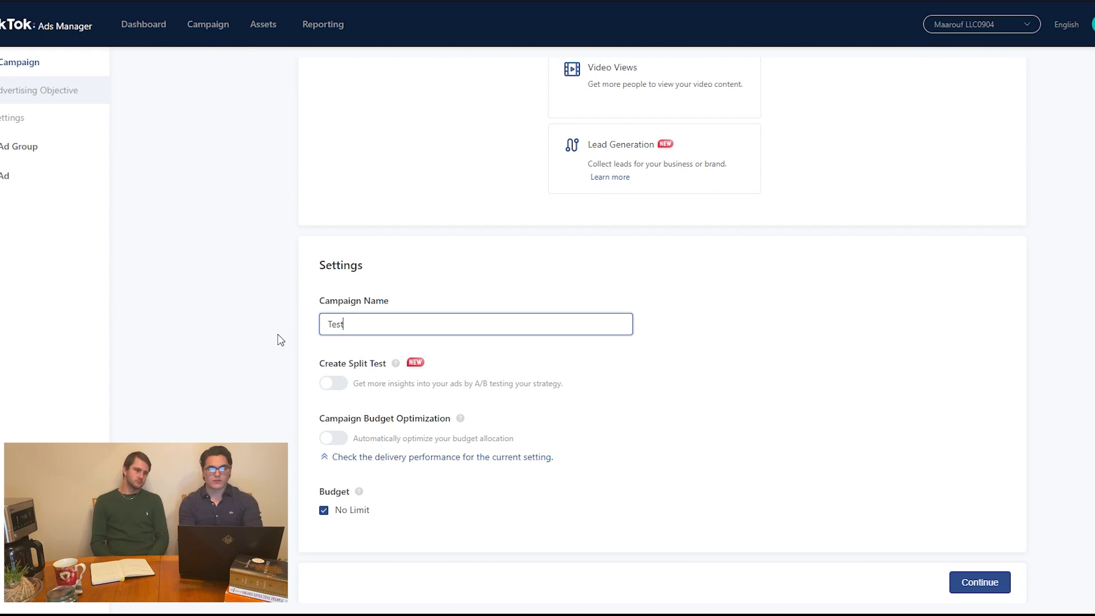
Continue to the ad group and select the TikTok Pixel for Shopify with Complete Payment as the optimization event
click(986, 590)
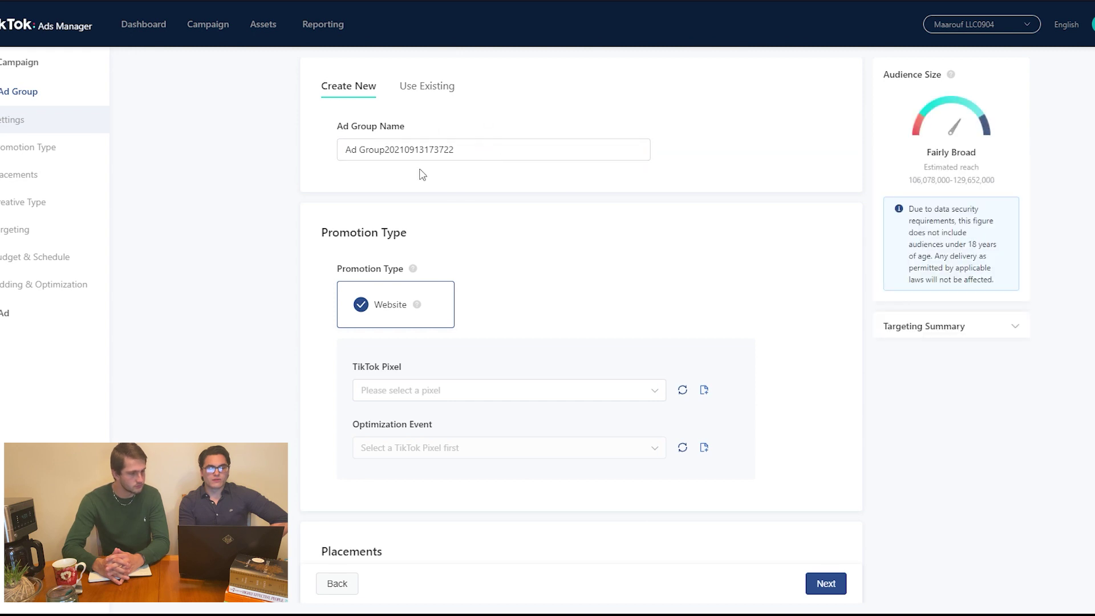
scroll(452, 176, down, 2)
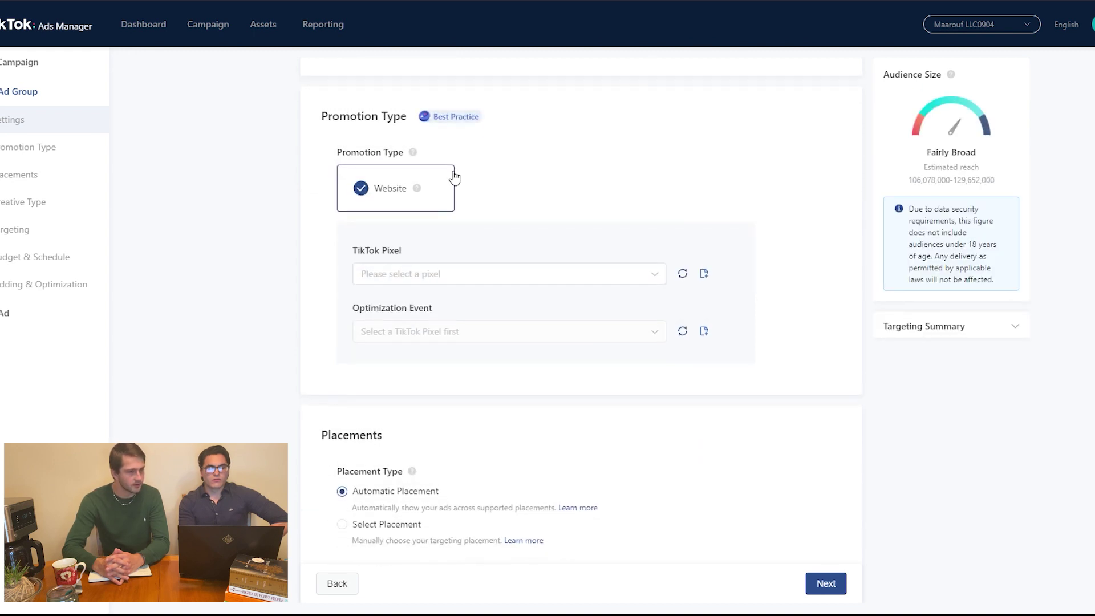
click(472, 283)
click(452, 308)
click(489, 341)
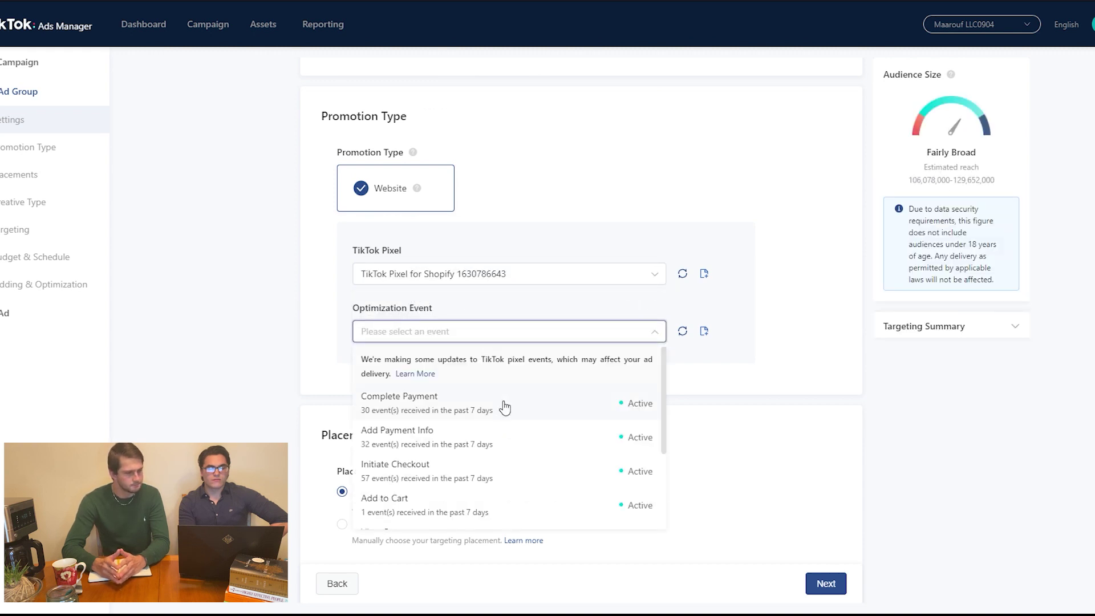
click(503, 407)
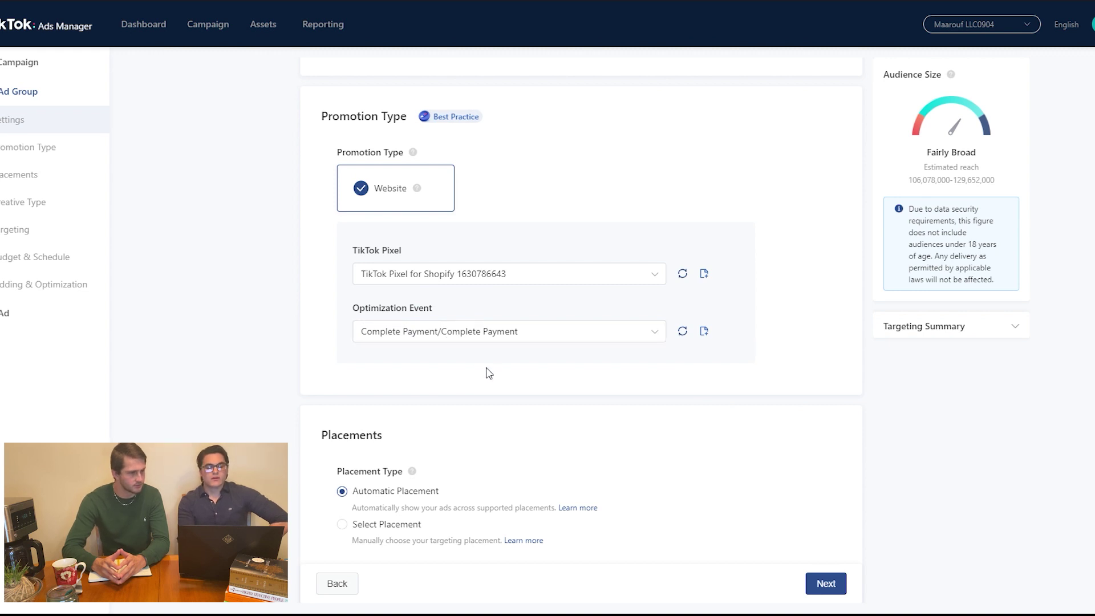
Switch the ad group to manually selected placements and keep only TikTok, excluding News Feed App Series and Pangle
scroll(489, 374, down, 5)
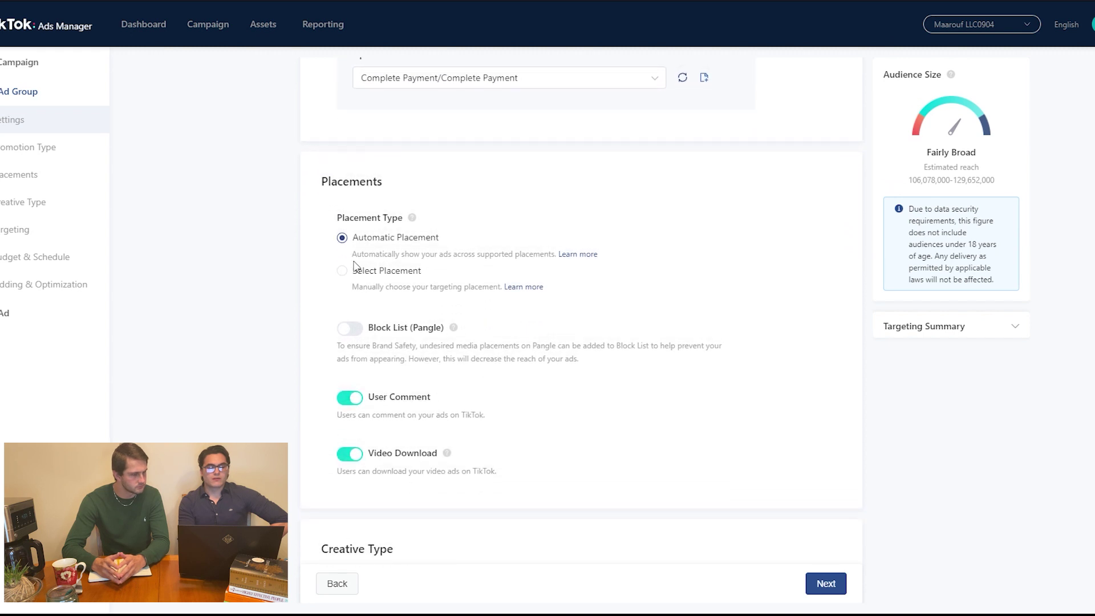
click(343, 272)
click(359, 369)
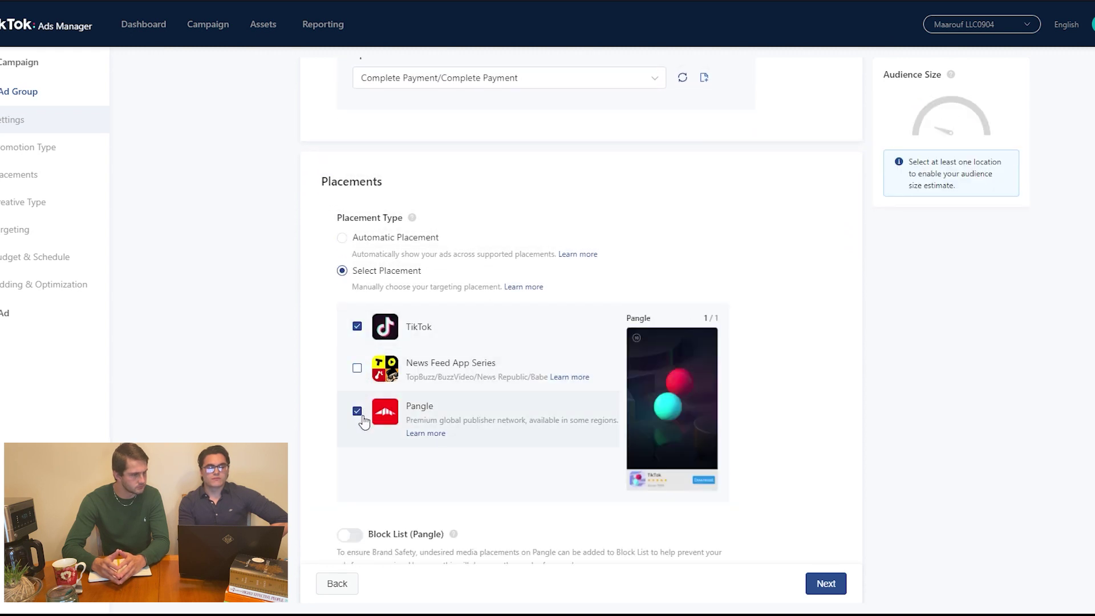
click(362, 417)
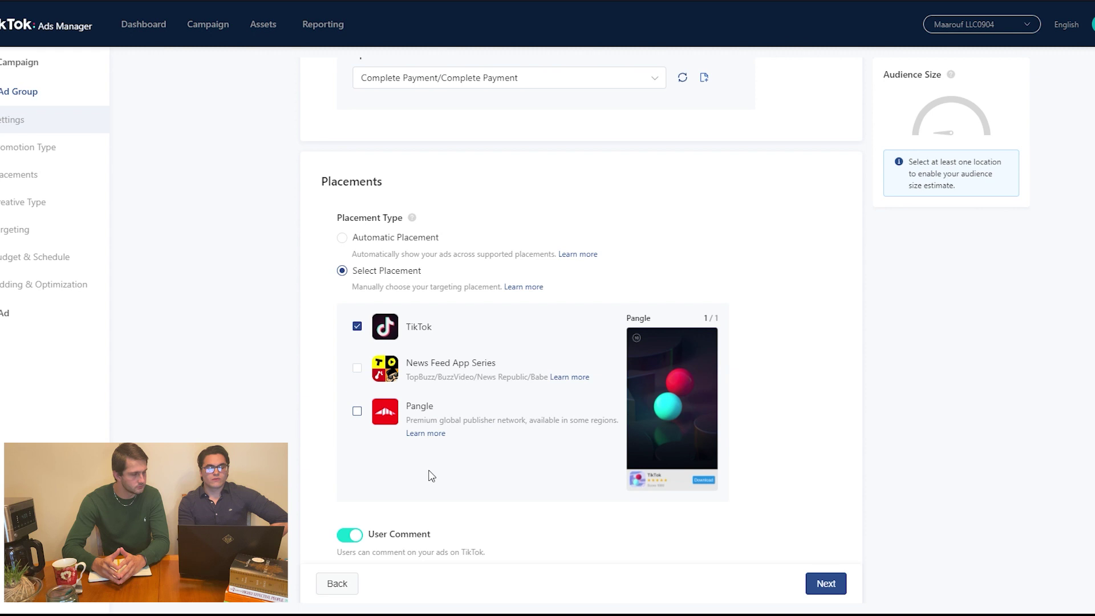
Turn off User Comment and Video Download for the ads in this ad group
scroll(428, 477, down, 1)
scroll(428, 477, down, 1)
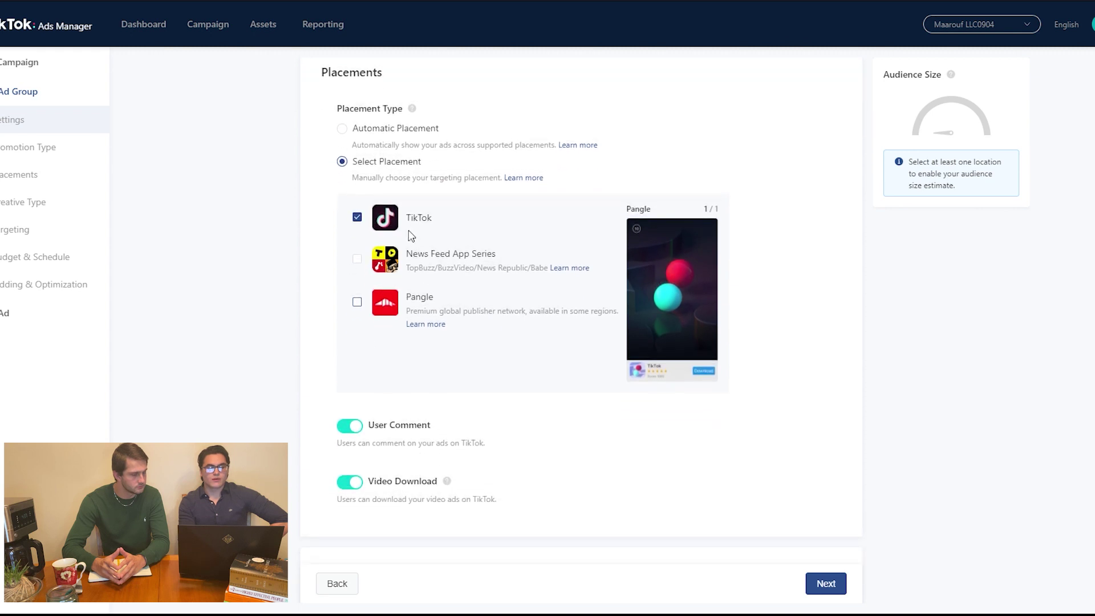
scroll(460, 403, down, 3)
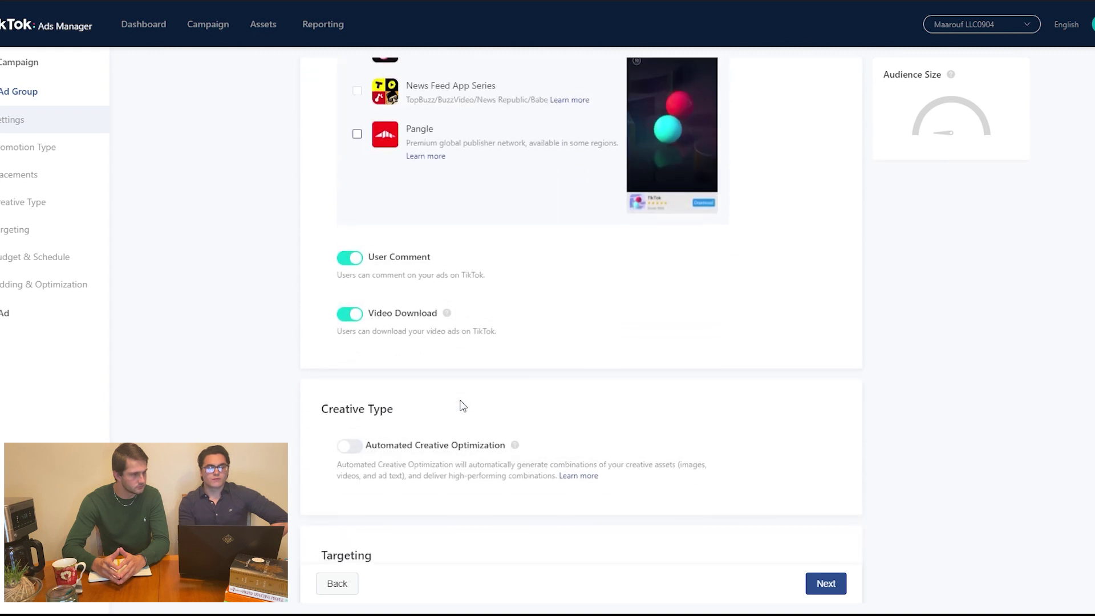
click(352, 260)
click(355, 313)
Examine the ad group's Creative Type settings and its audience and demographic targeting options
scroll(481, 328, down, 3)
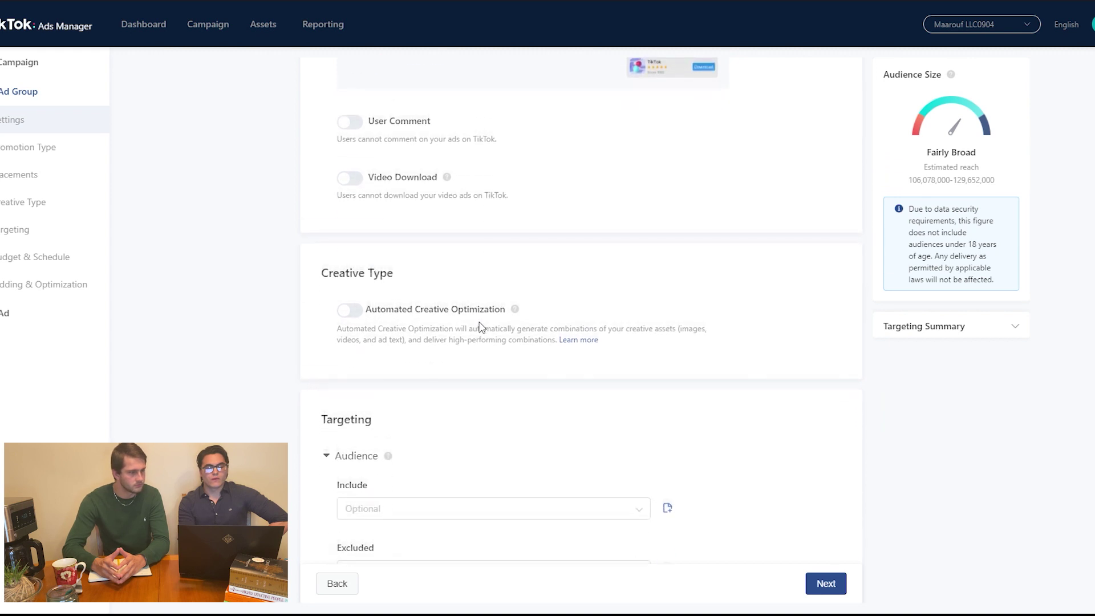
scroll(479, 327, down, 2)
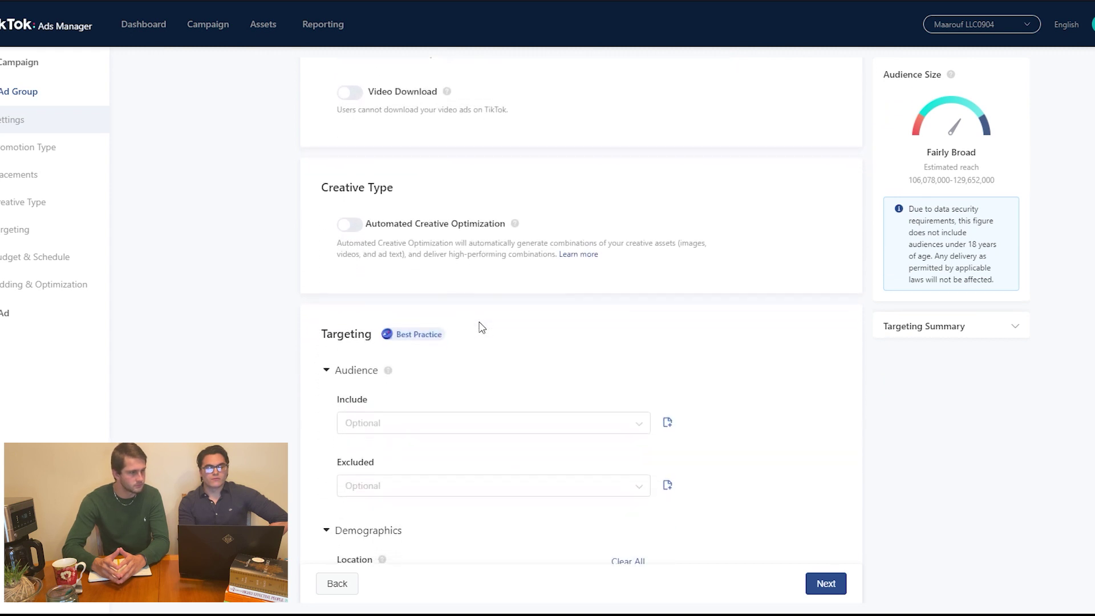
scroll(481, 326, down, 1)
scroll(485, 328, up, 2)
scroll(484, 327, up, 2)
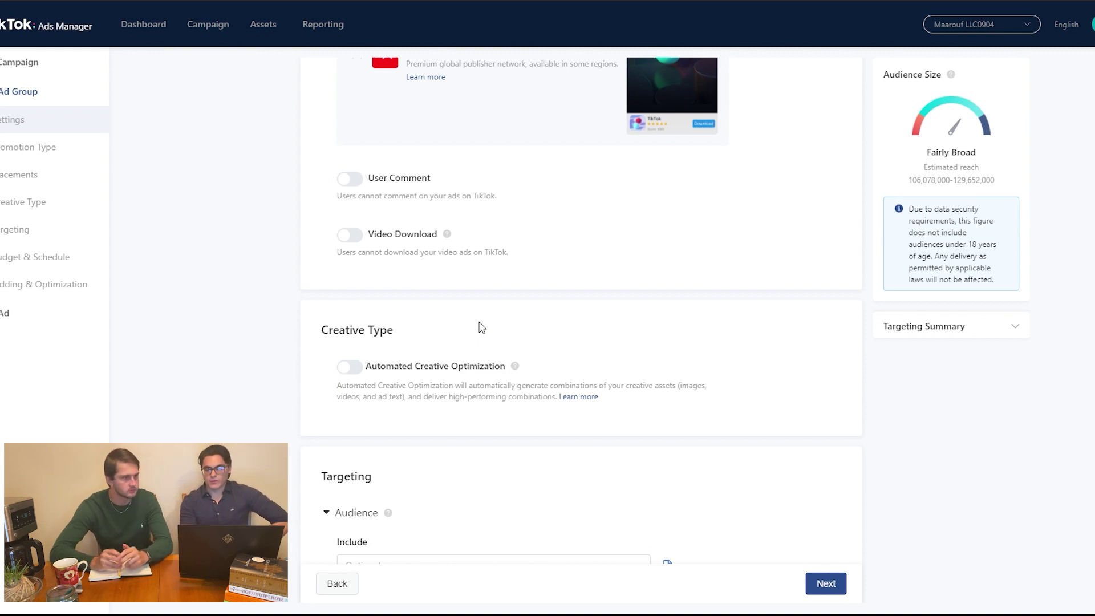
scroll(379, 281, down, 1)
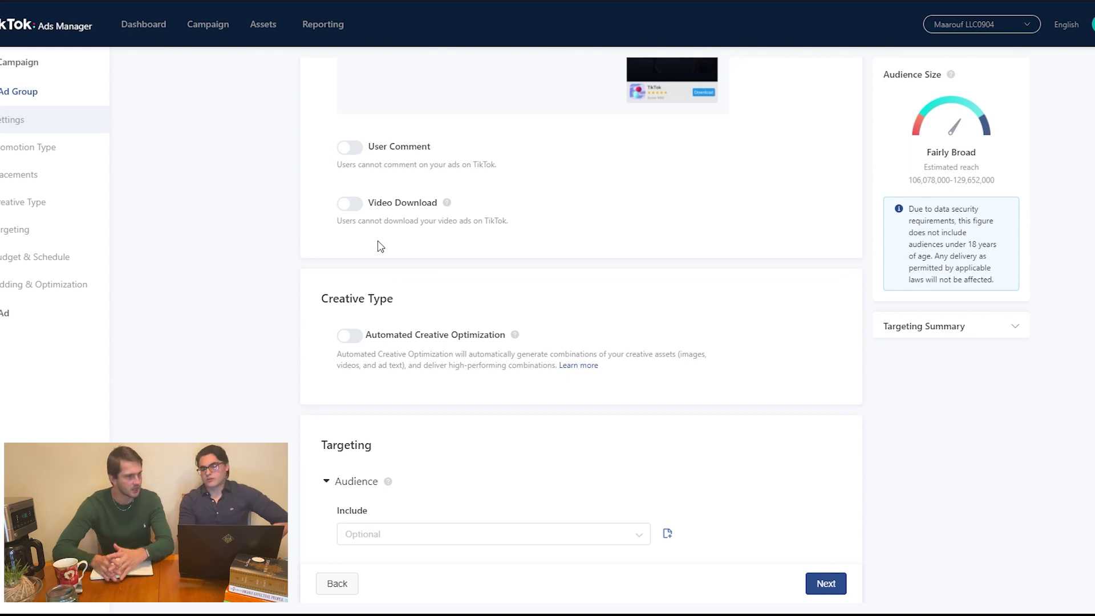
scroll(380, 246, down, 3)
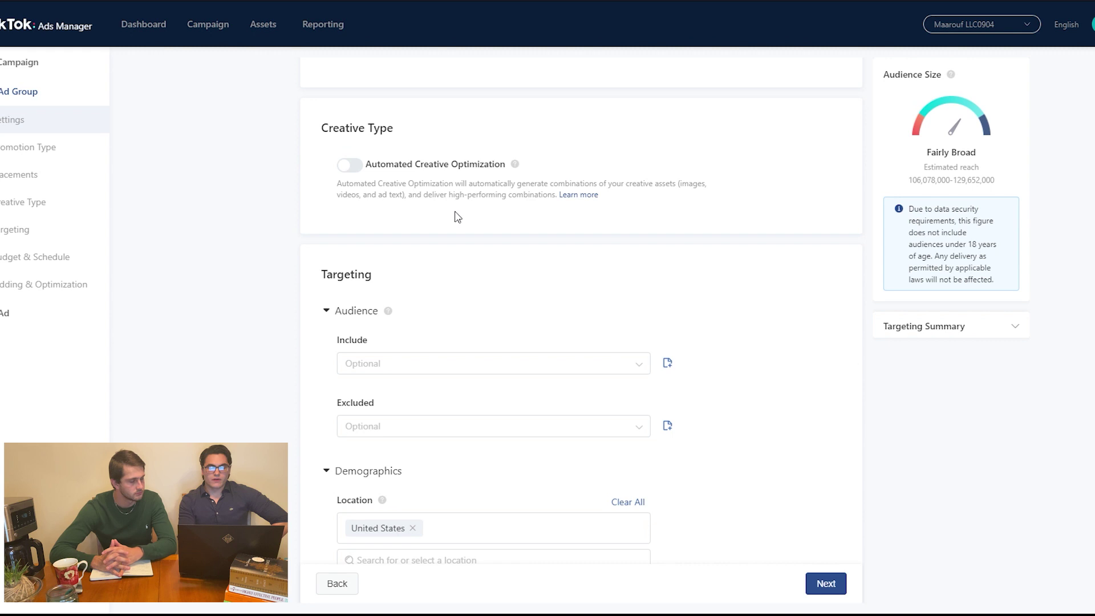
scroll(454, 223, down, 3)
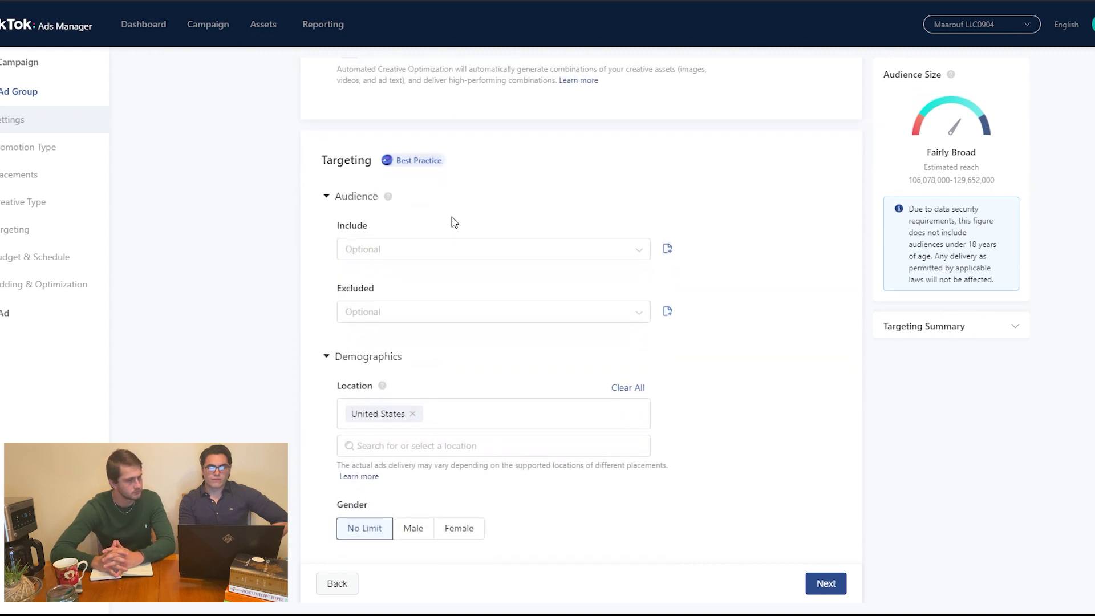
scroll(455, 222, down, 1)
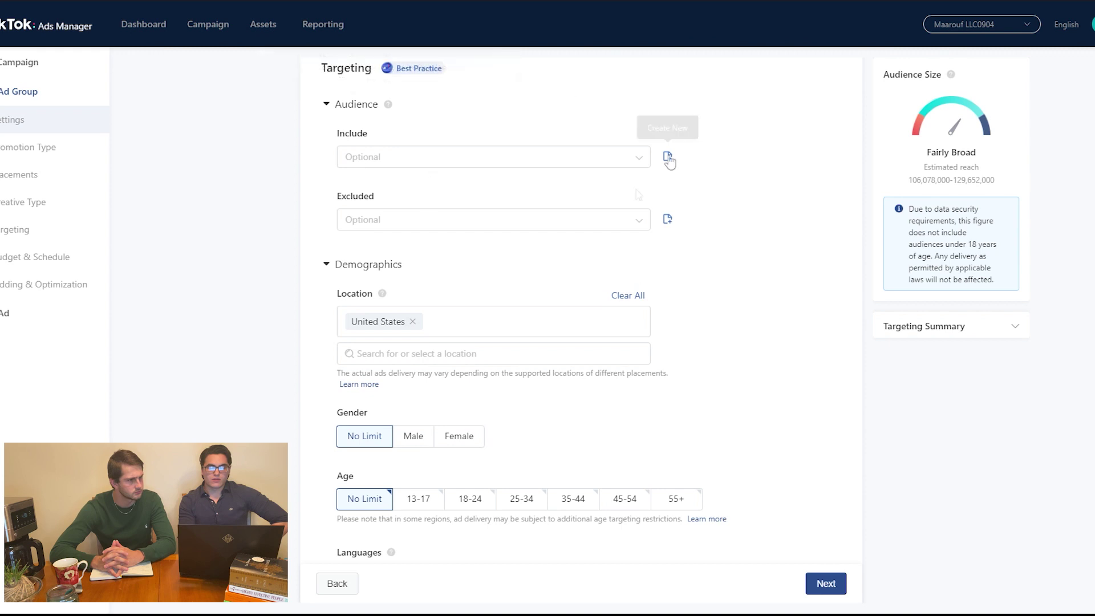
Add Canada to the targeted locations alongside the United States
scroll(513, 192, down, 3)
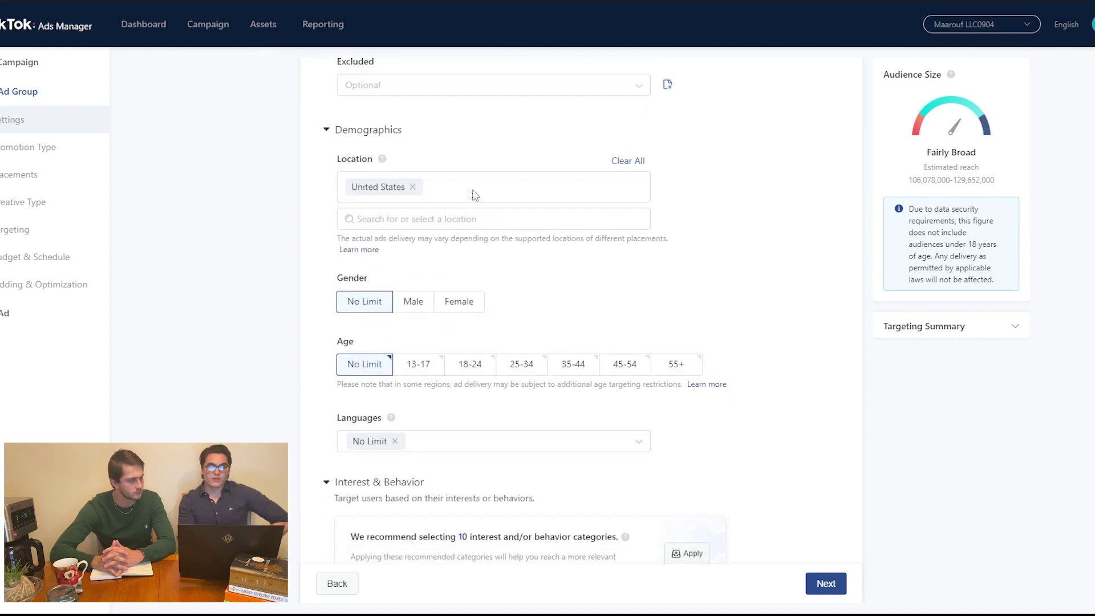
click(437, 216)
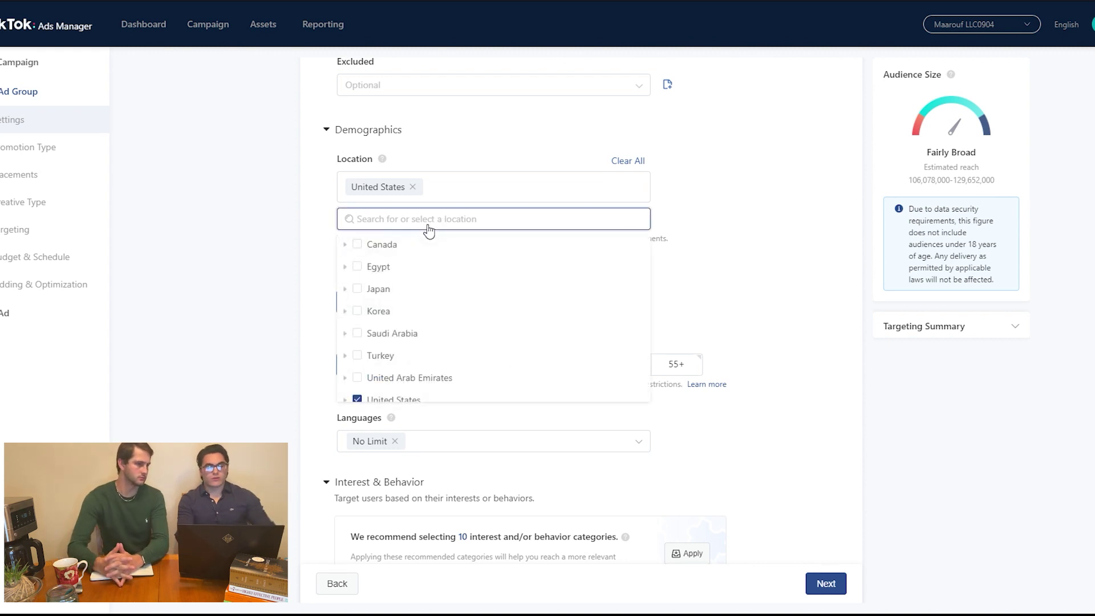
click(358, 245)
click(311, 226)
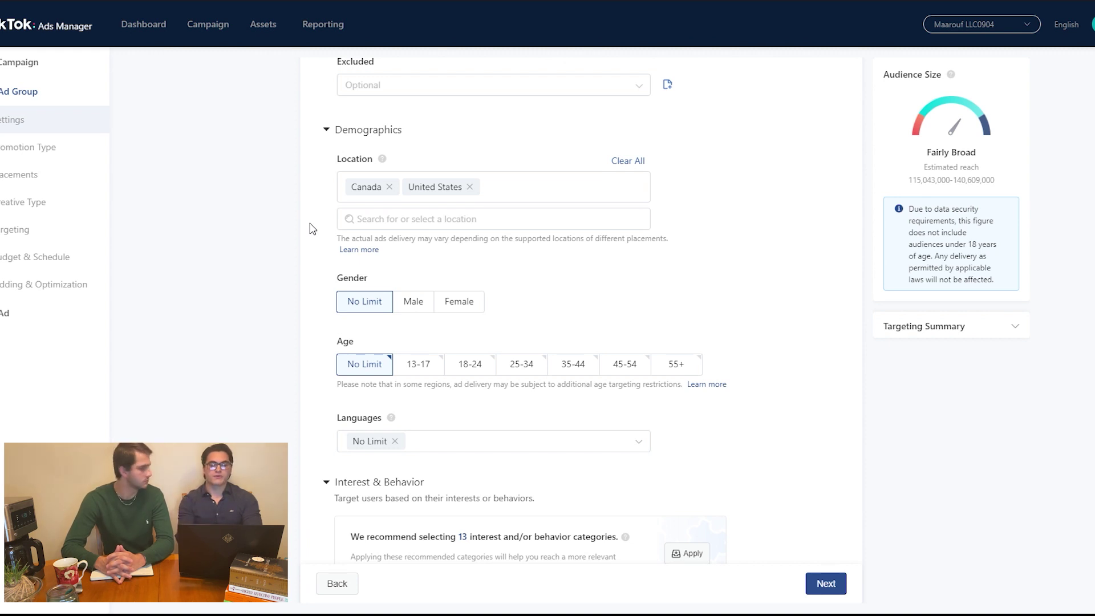
Limit the targeted ages to the 18-24, 25-34, 35-44, 45-54 and 55+ groups
scroll(312, 229, down, 1)
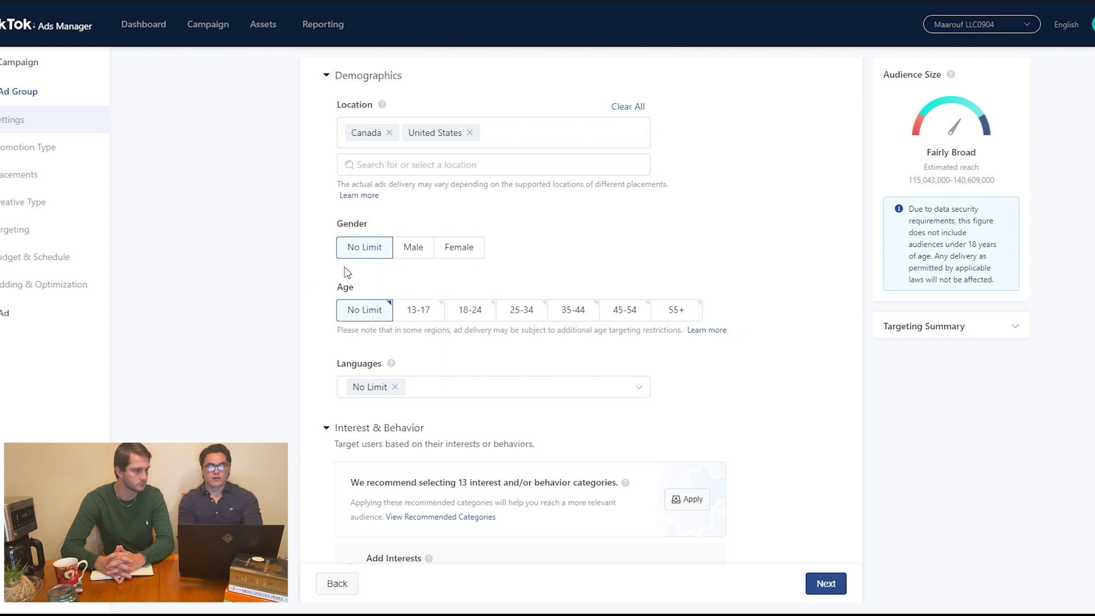
click(468, 312)
click(522, 312)
click(561, 312)
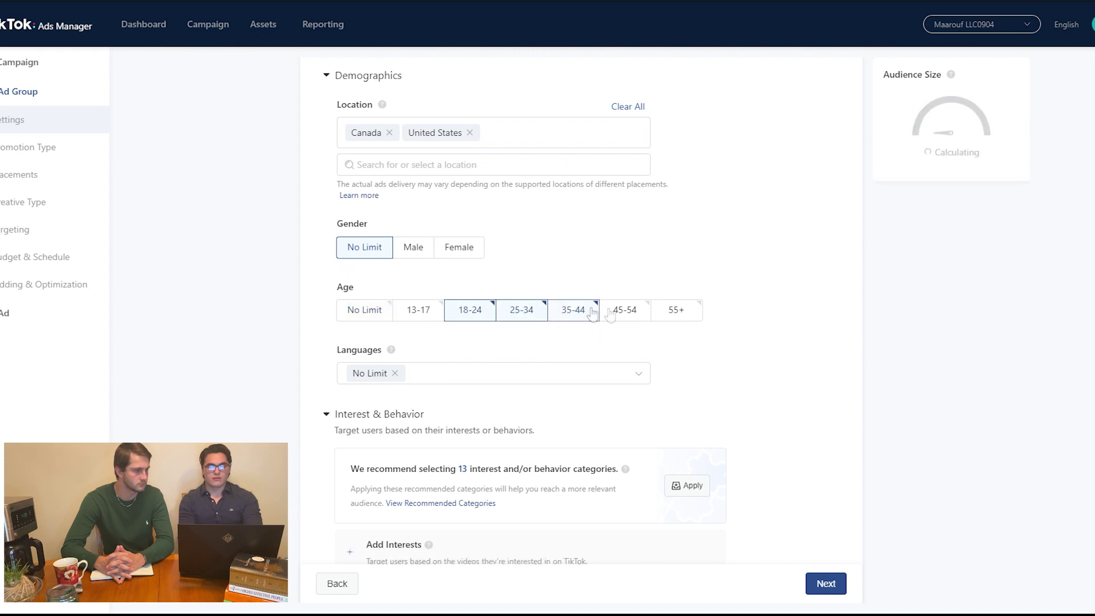
click(624, 313)
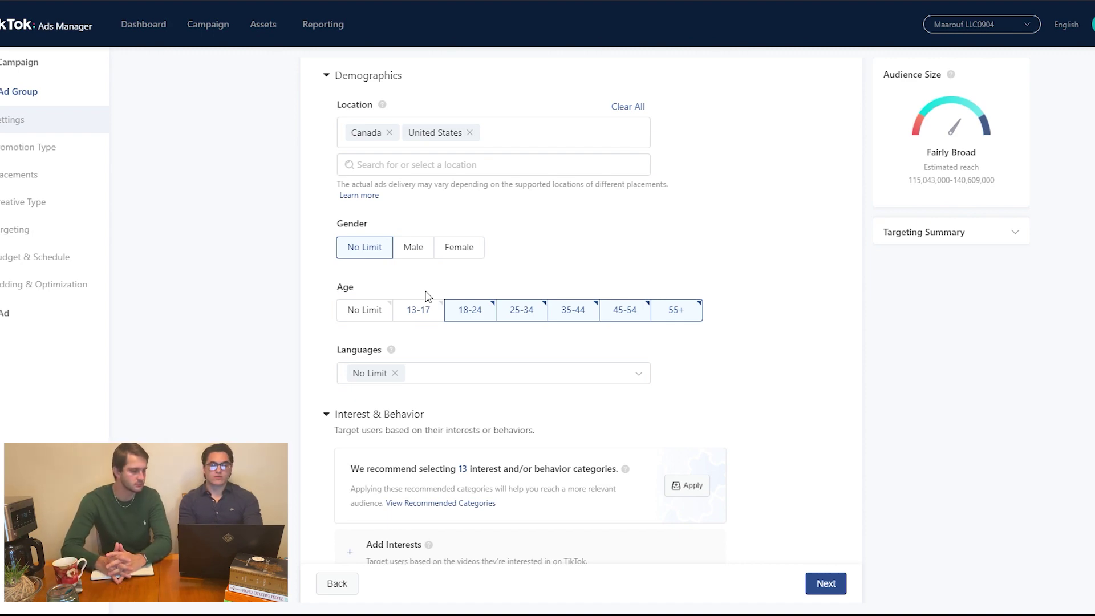
Review the Interest & Behavior options, the earlier ad group settings and the Budget & Schedule section
scroll(454, 334, down, 2)
scroll(459, 337, down, 3)
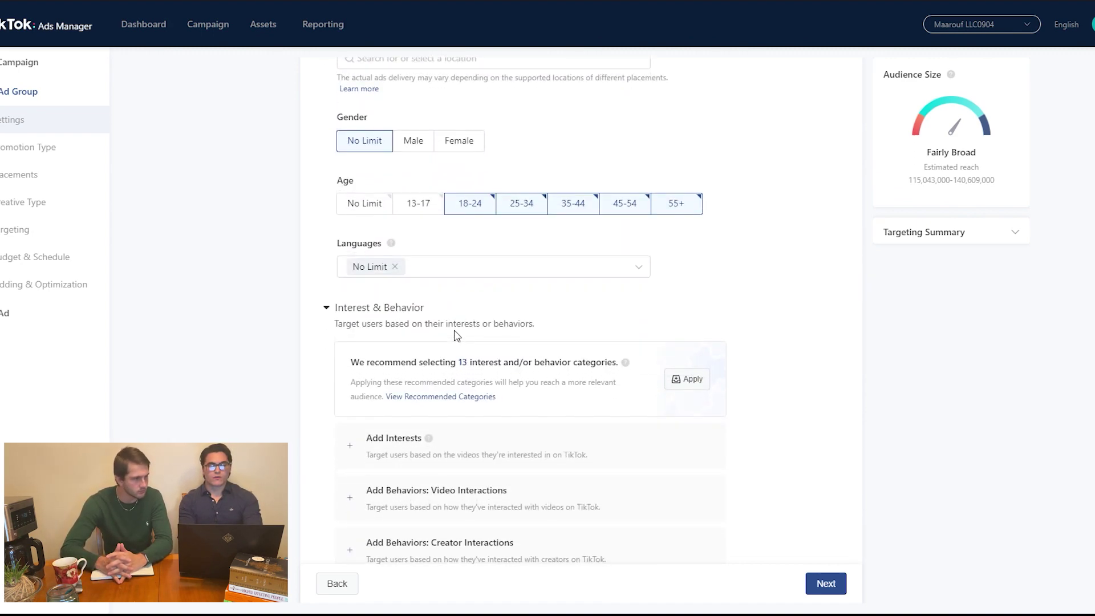
scroll(459, 337, down, 1)
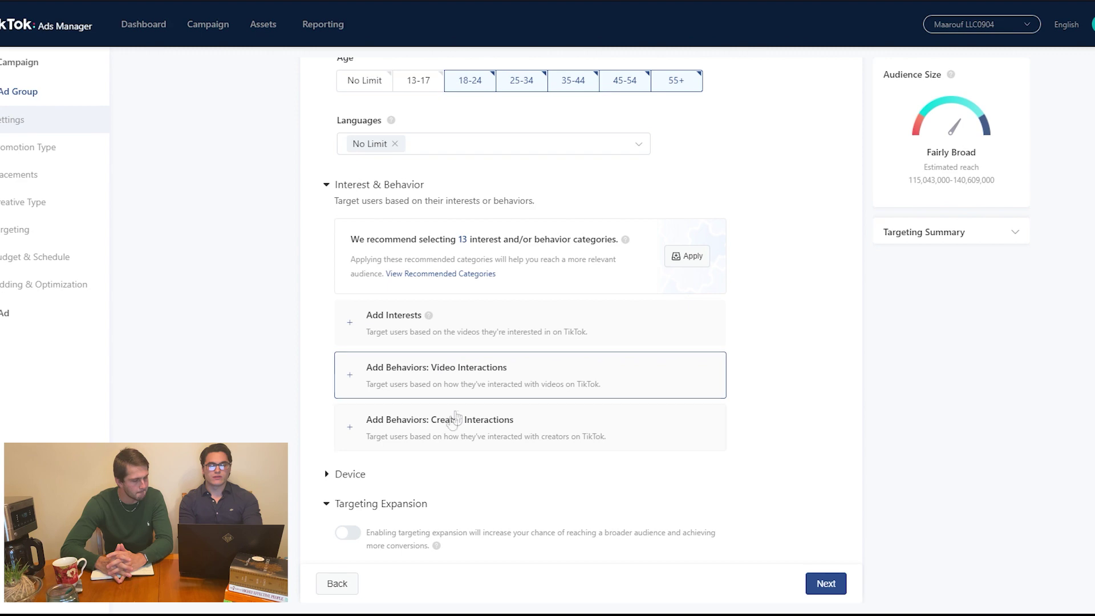
scroll(450, 382, up, 8)
scroll(450, 381, up, 10)
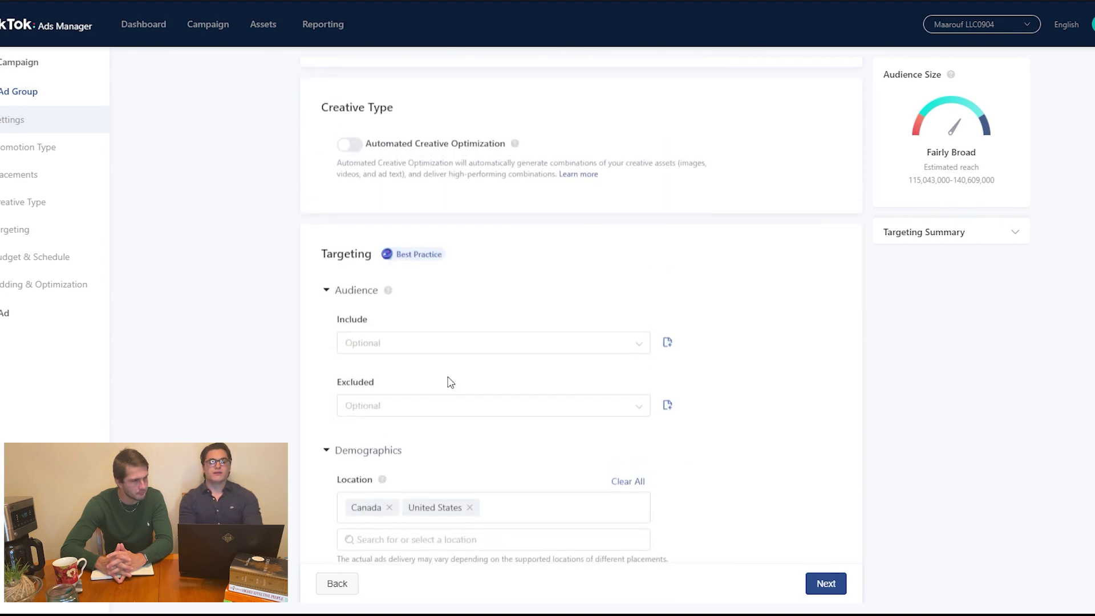
scroll(451, 382, up, 7)
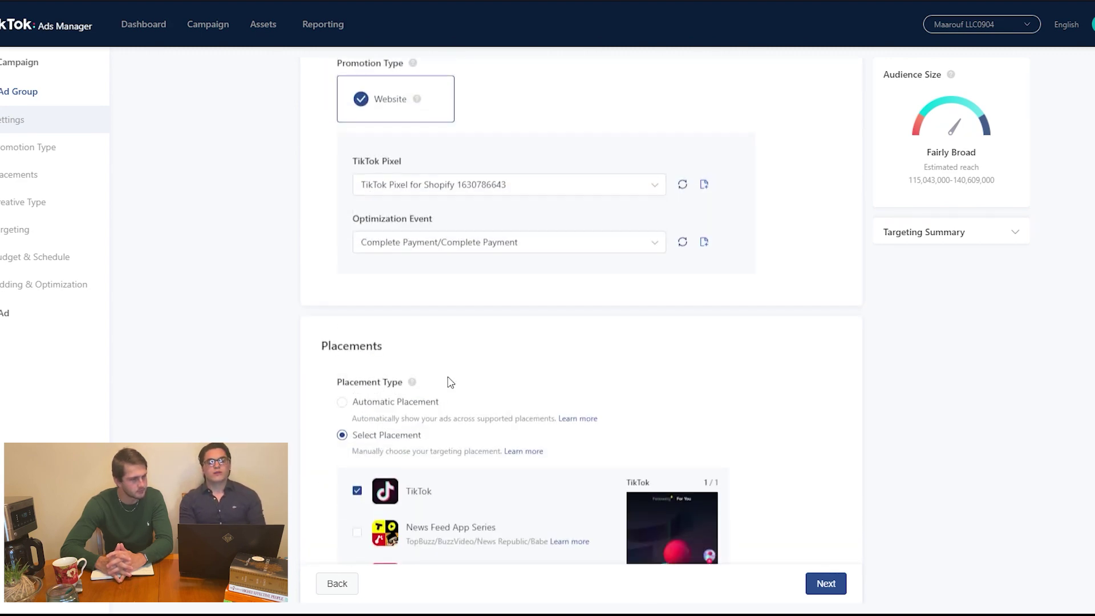
scroll(450, 382, down, 15)
scroll(452, 382, down, 15)
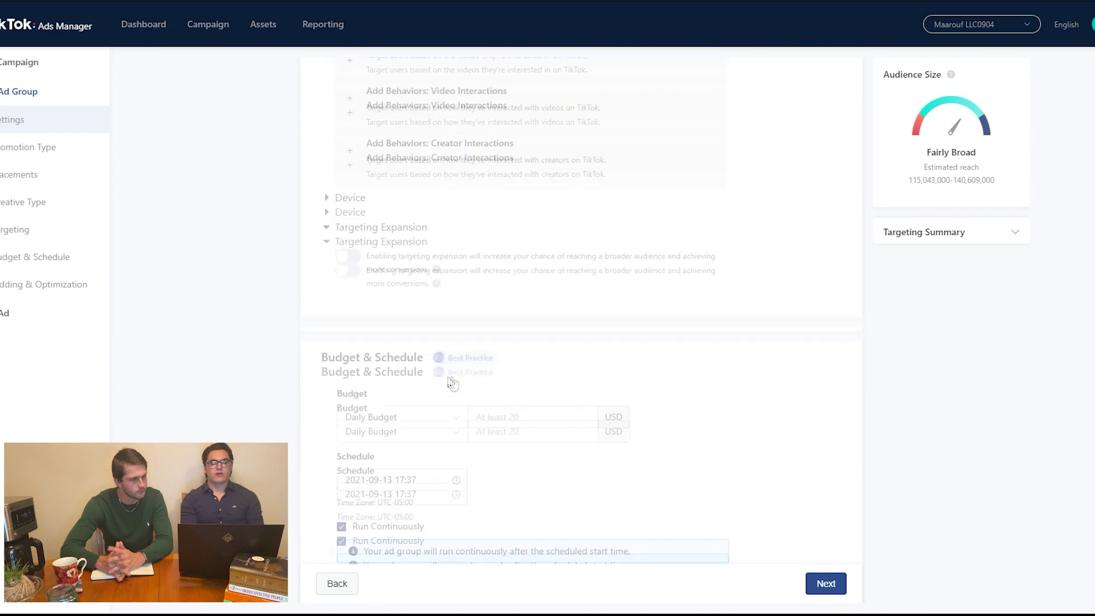
scroll(450, 382, down, 5)
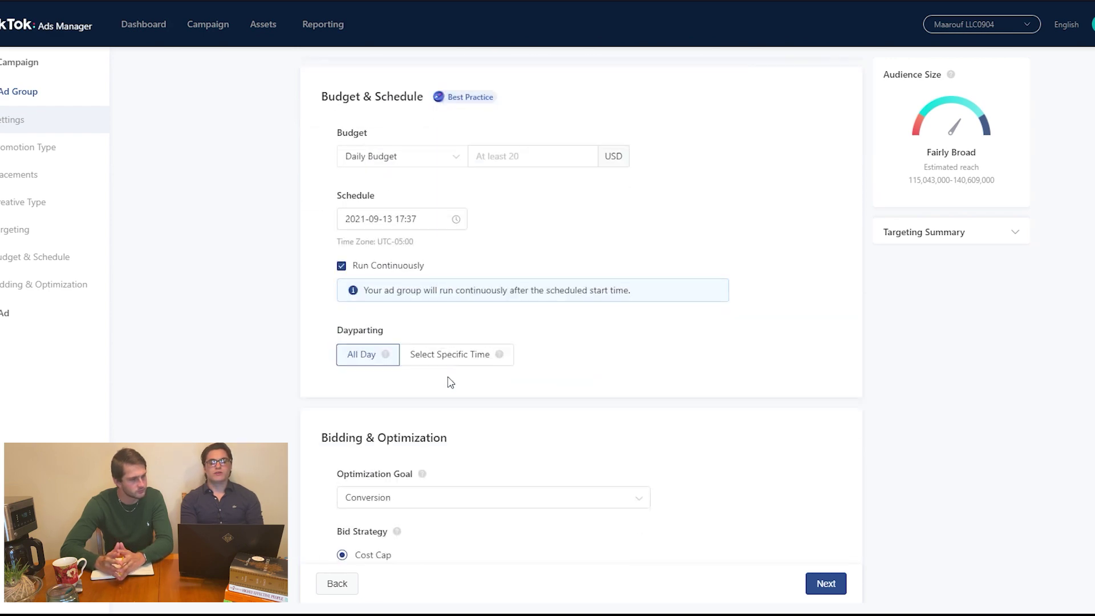
scroll(451, 382, up, 10)
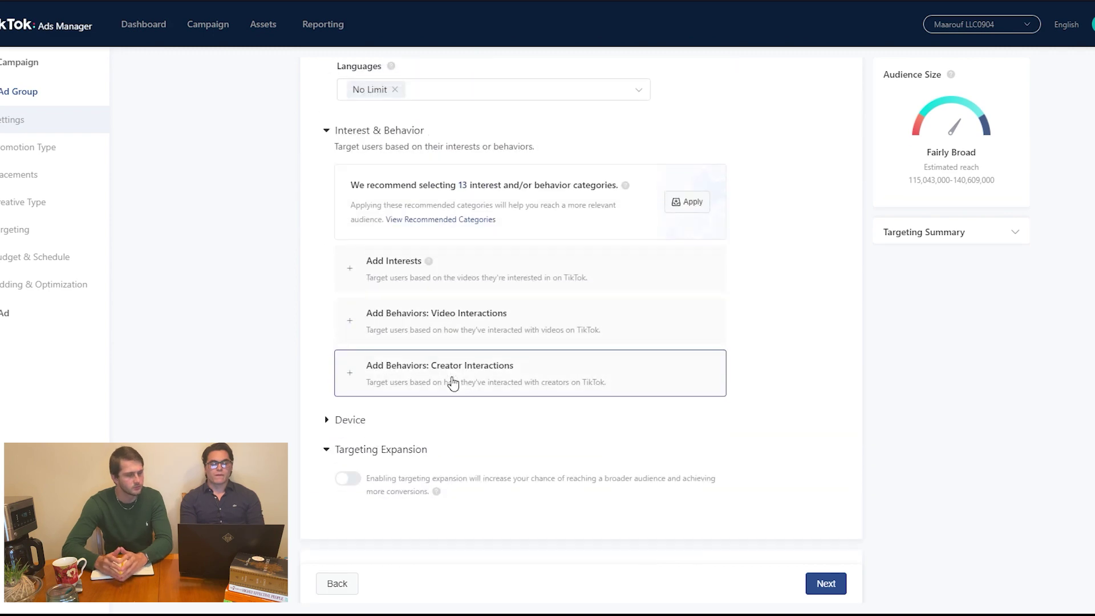
scroll(378, 274, up, 1)
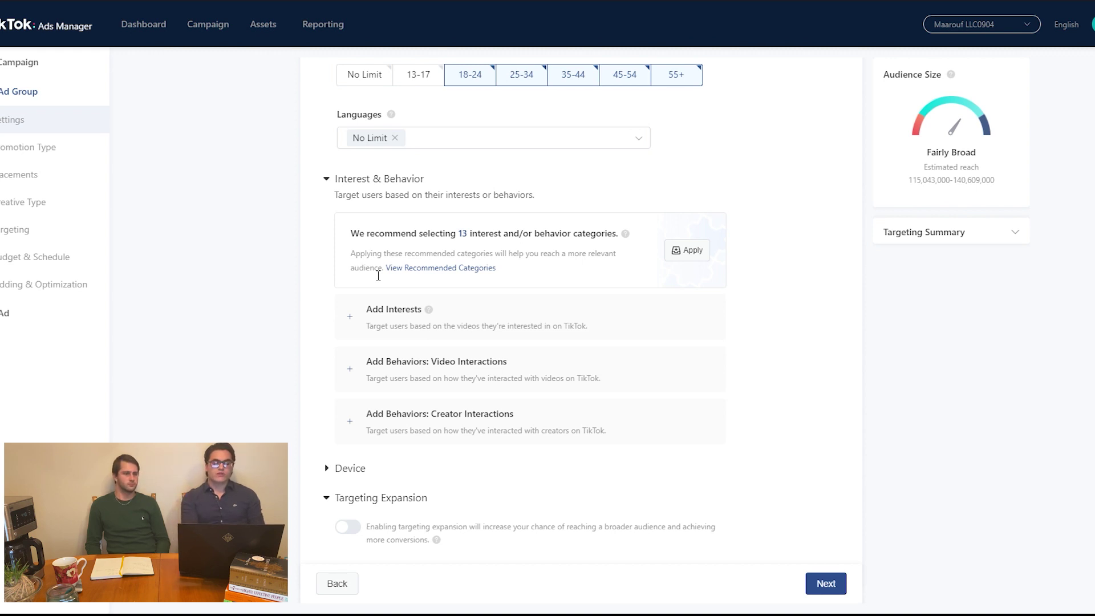
Expand the interest and video interaction targeting and look through the video categories without choosing any
click(359, 315)
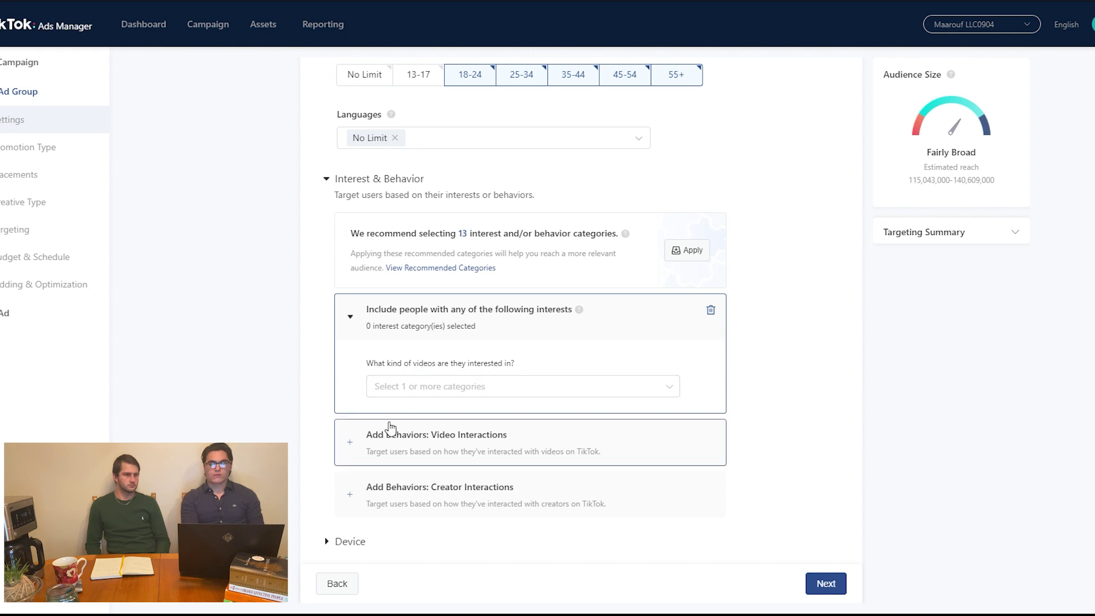
click(390, 427)
scroll(459, 491, down, 2)
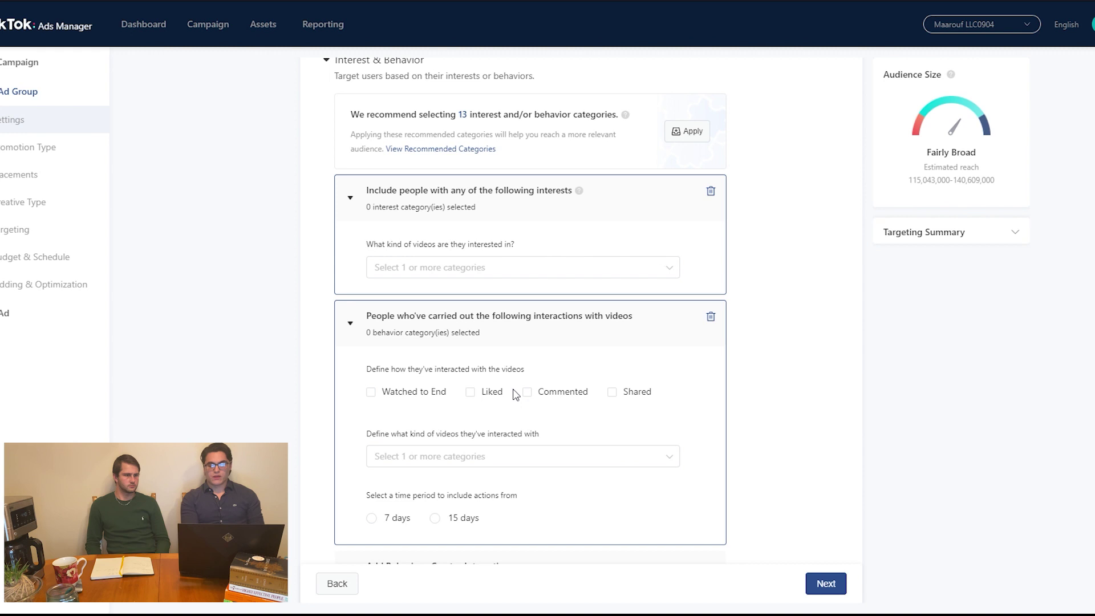
click(482, 459)
scroll(471, 344, down, 1)
scroll(470, 344, down, 2)
scroll(470, 344, up, 3)
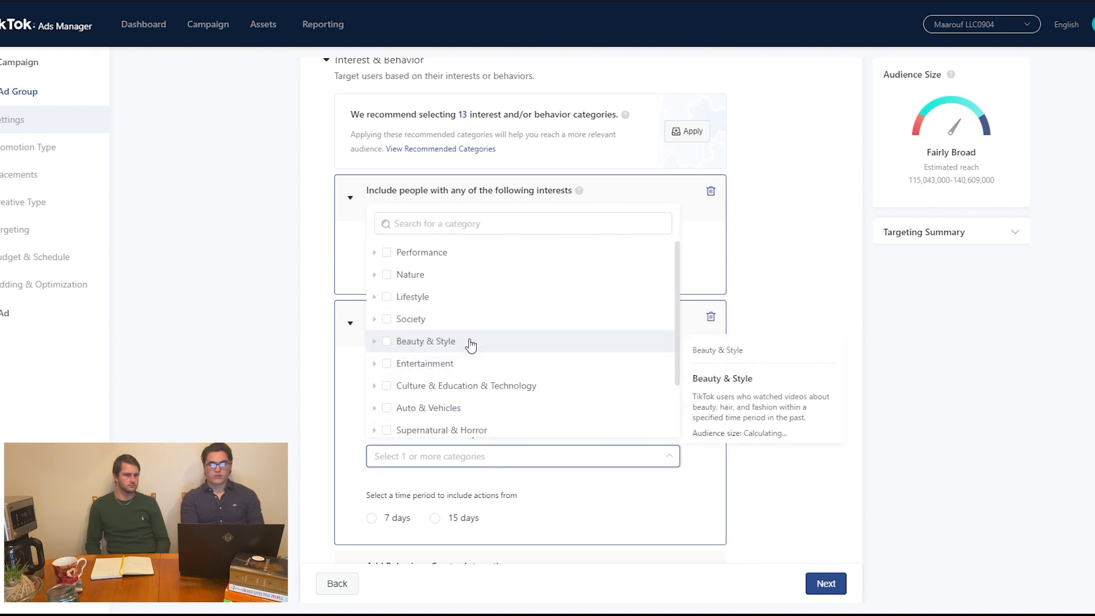
click(746, 270)
Rename the ad group as "No Interest"
scroll(730, 287, up, 10)
scroll(728, 288, up, 10)
drag(472, 152, 255, 171)
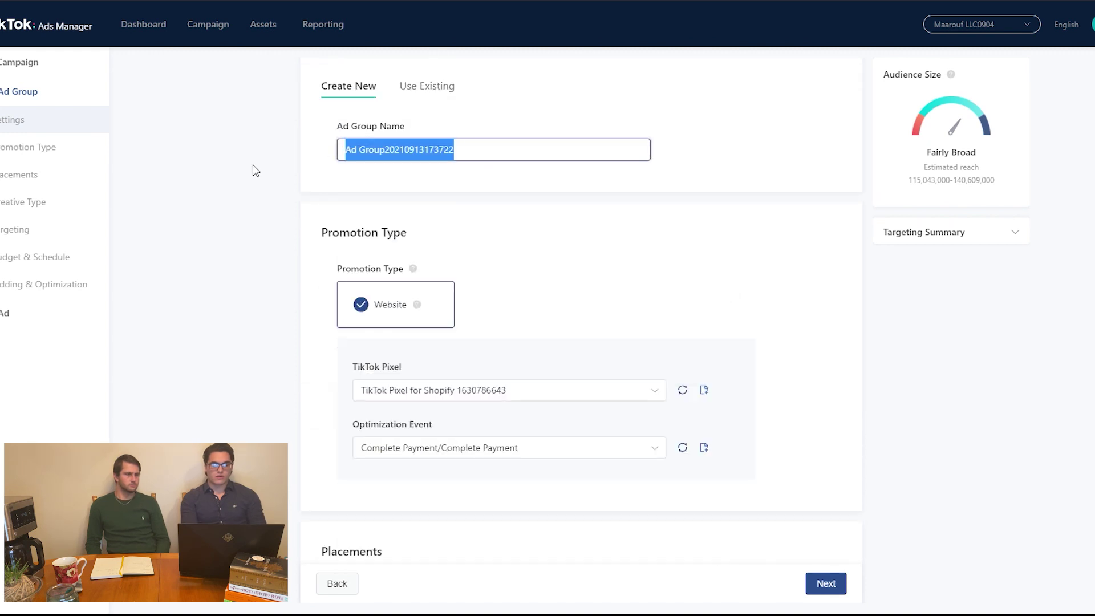
text(No Interest)
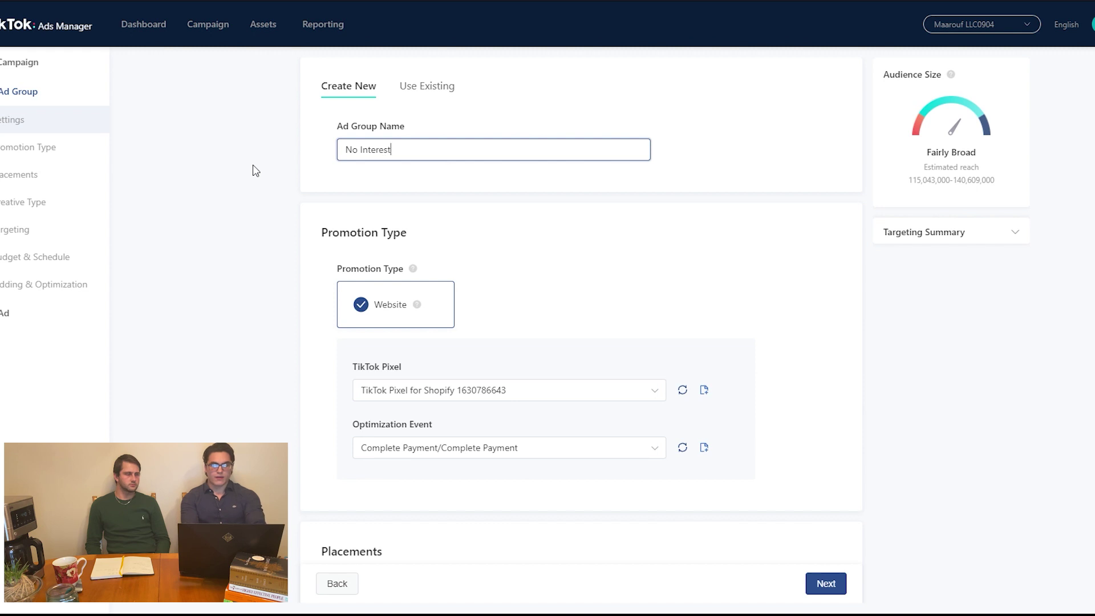
Extend the ad group name to "No Interest - 18-55"
text( -)
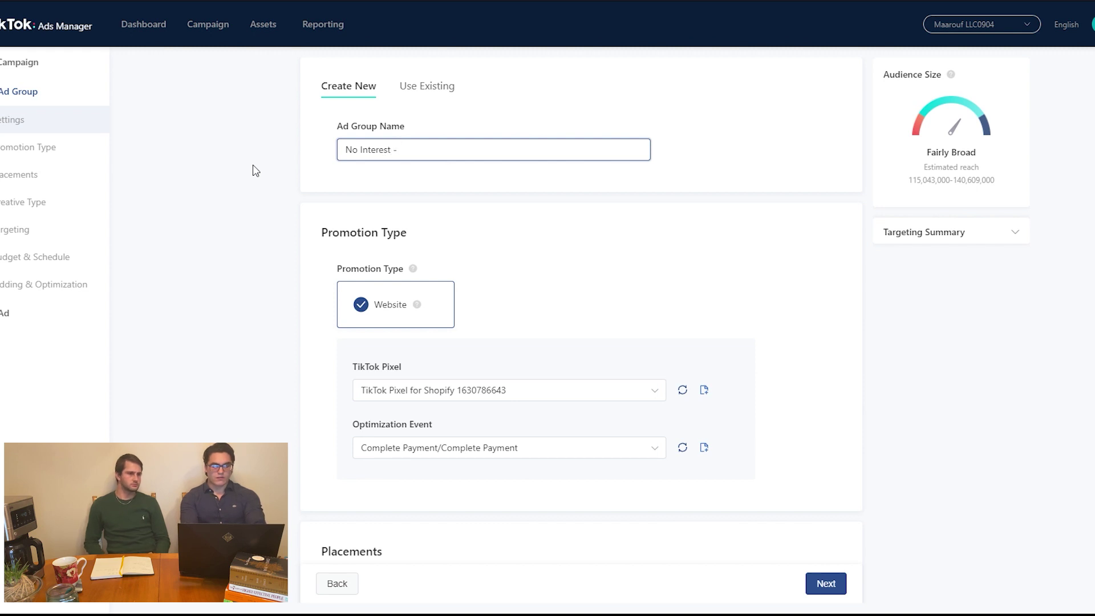
scroll(256, 171, down, 10)
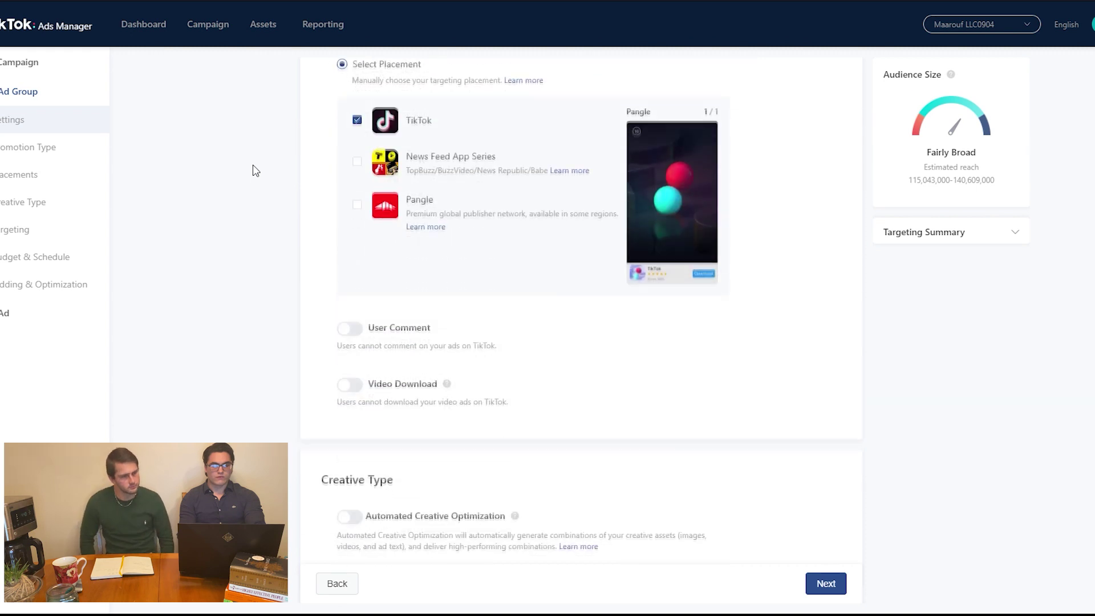
text(18-55)
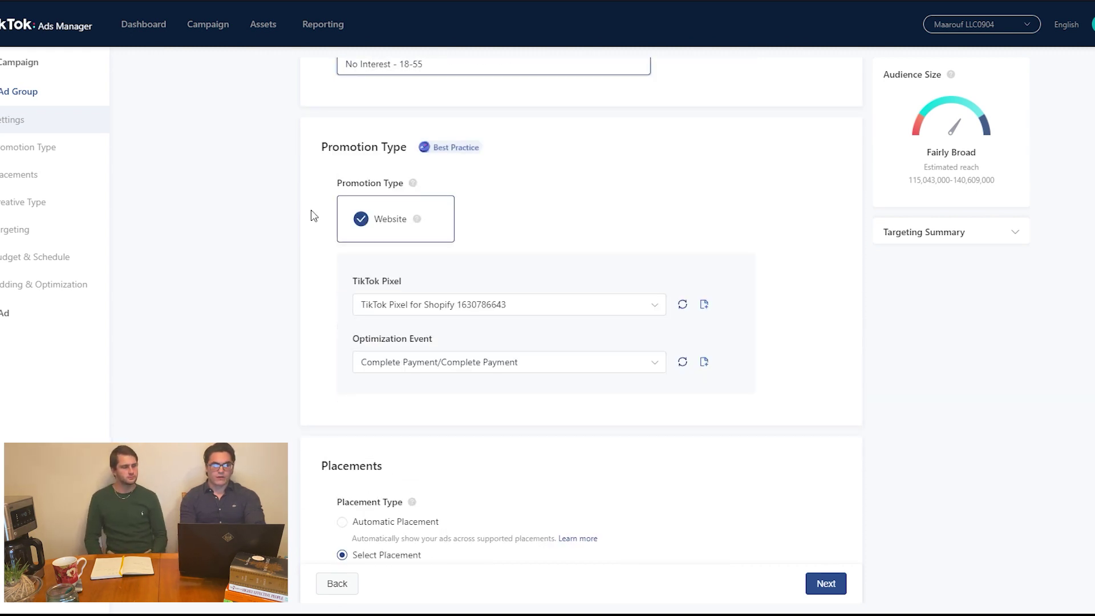
Set the ad group's daily budget to 40 USD
scroll(312, 215, down, 10)
scroll(313, 215, down, 10)
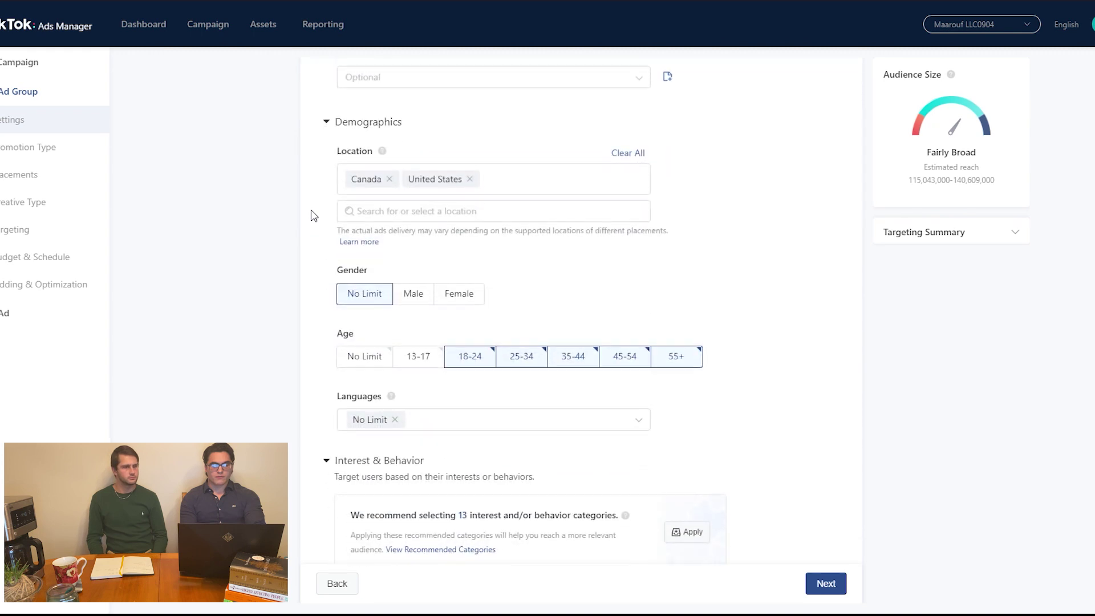
scroll(313, 215, down, 4)
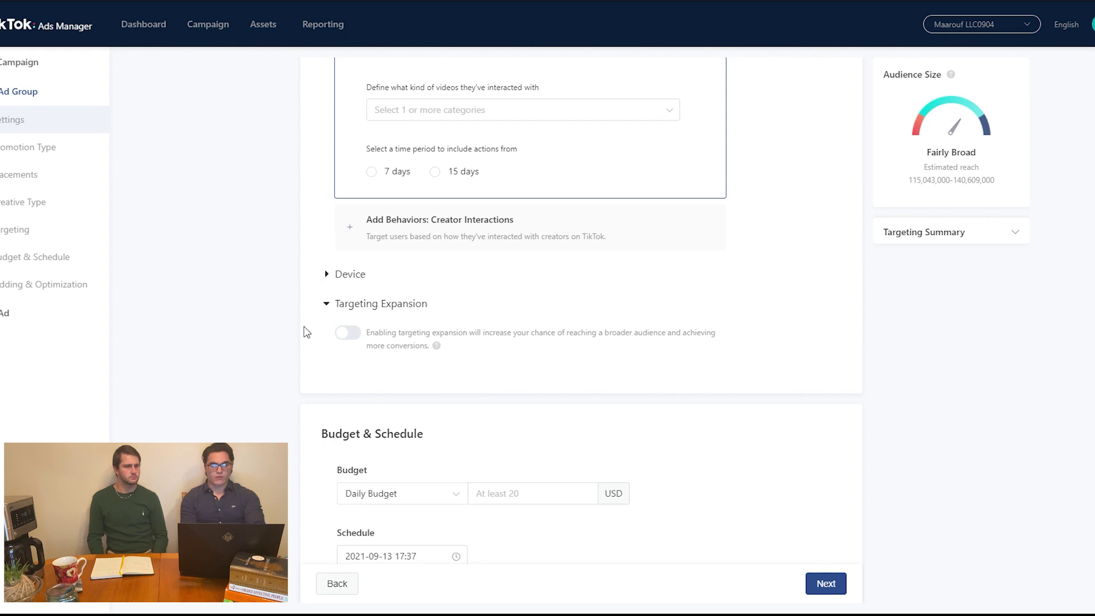
scroll(306, 331, down, 5)
click(551, 194)
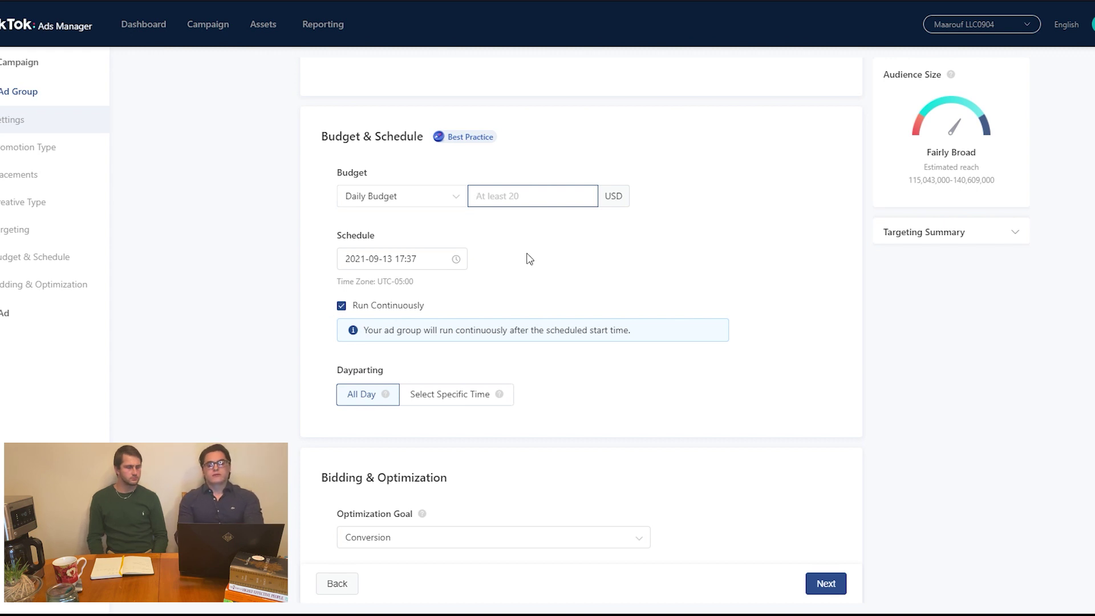
text(40)
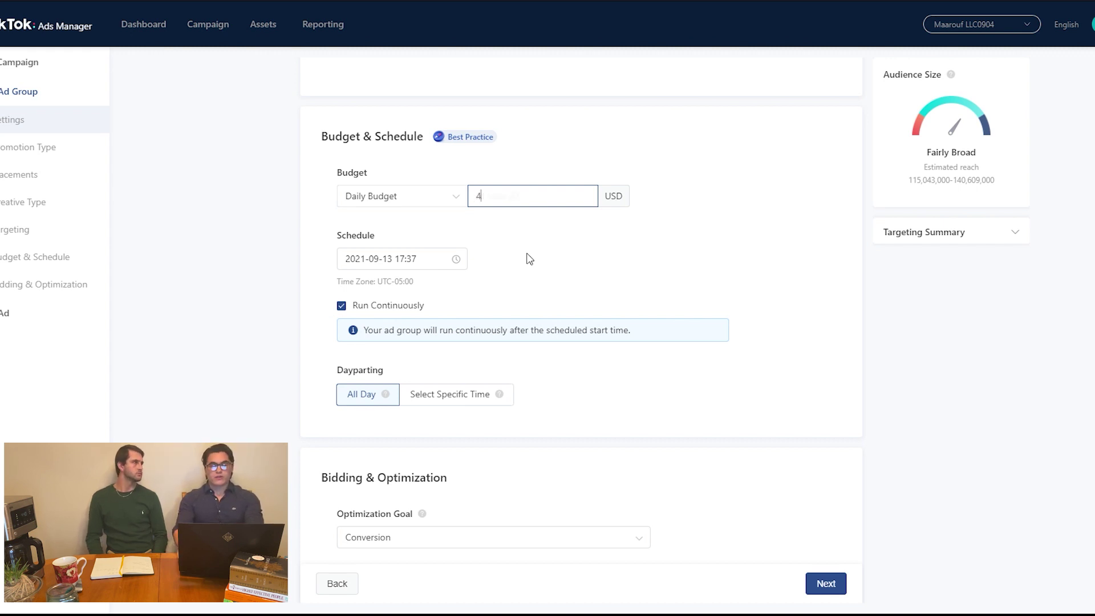
click(530, 234)
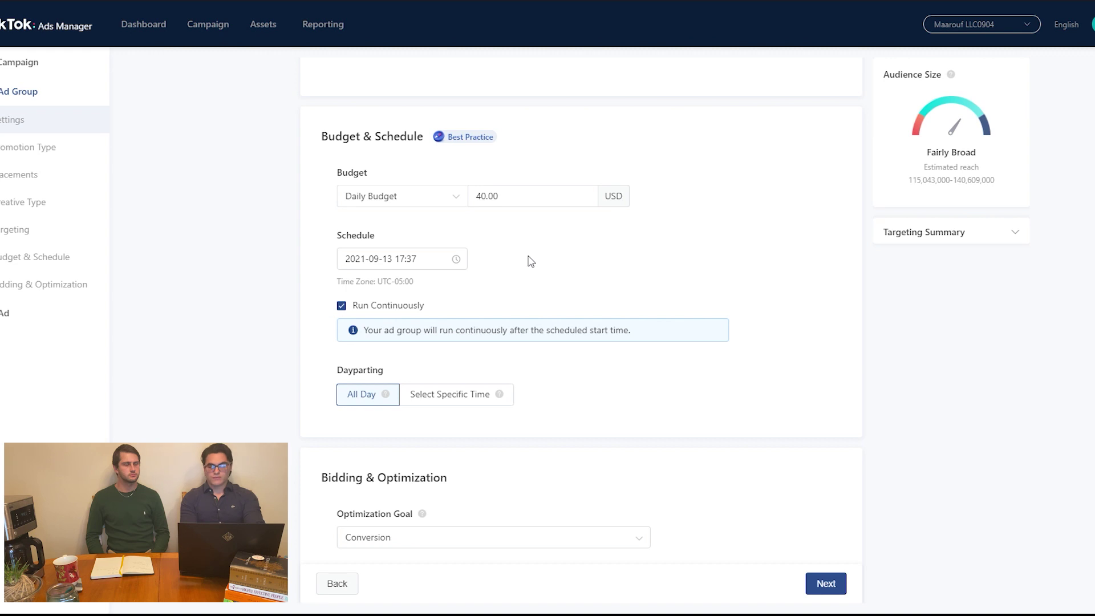
Schedule the ad group to start on 2021-09-14 at 00:00
scroll(530, 267, down, 1)
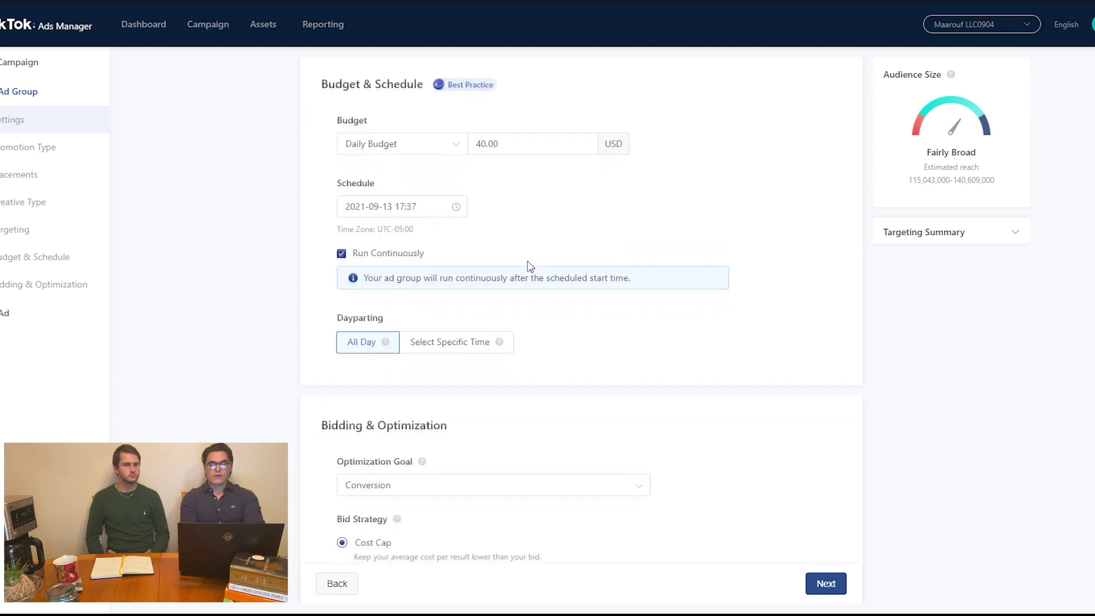
click(382, 199)
click(406, 341)
click(451, 224)
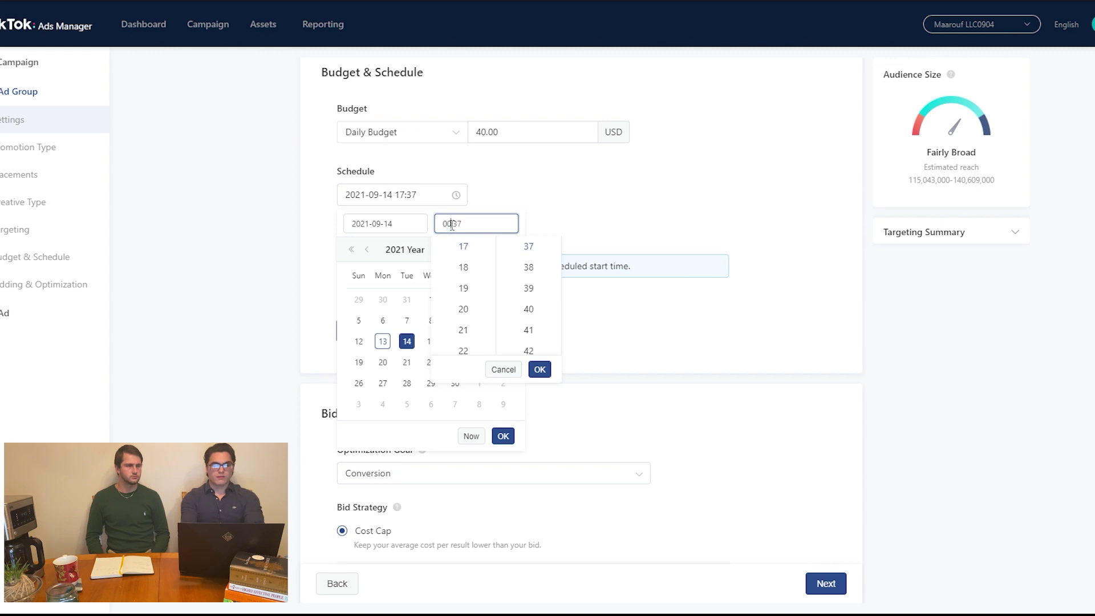
text(00:00)
key(Delete)
key(Delete)
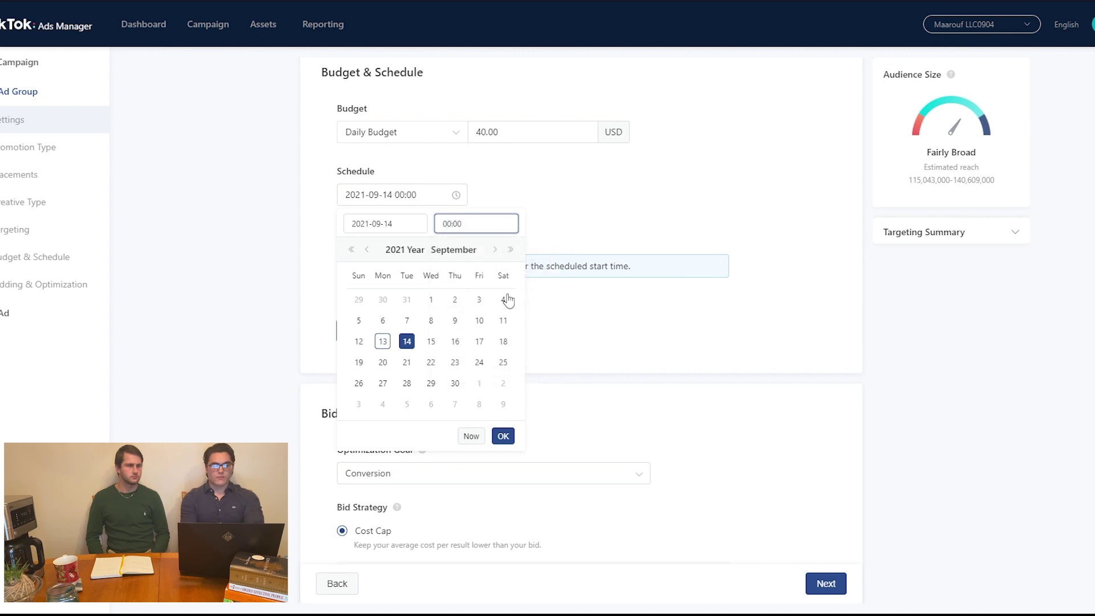
click(503, 436)
Choose Lowest Cost as the ad group's bid strategy and continue to the ad creation page
scroll(522, 267, down, 2)
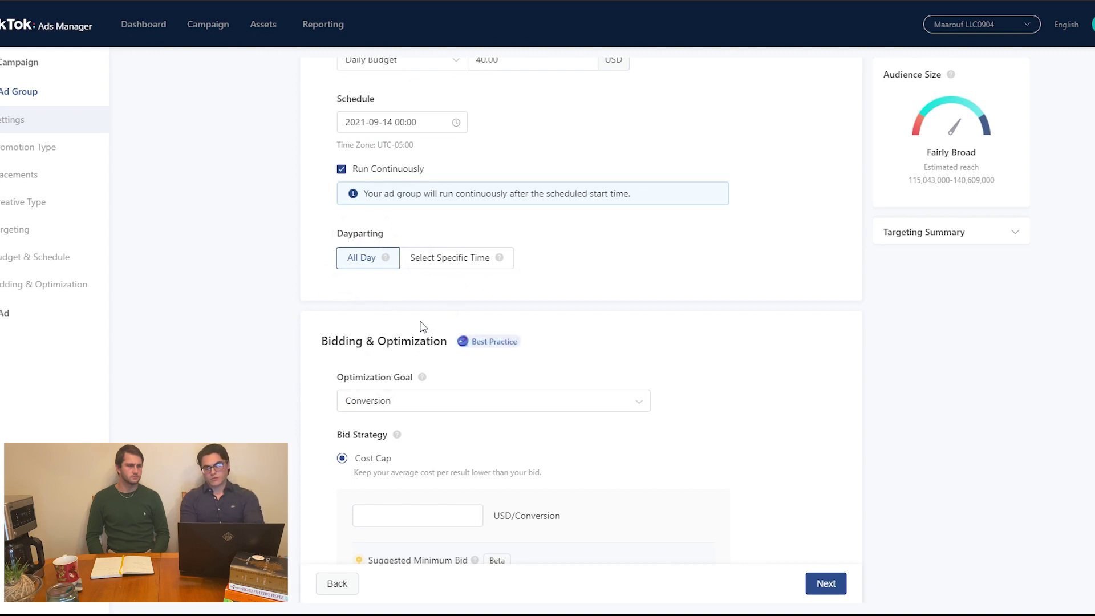
scroll(422, 326, down, 5)
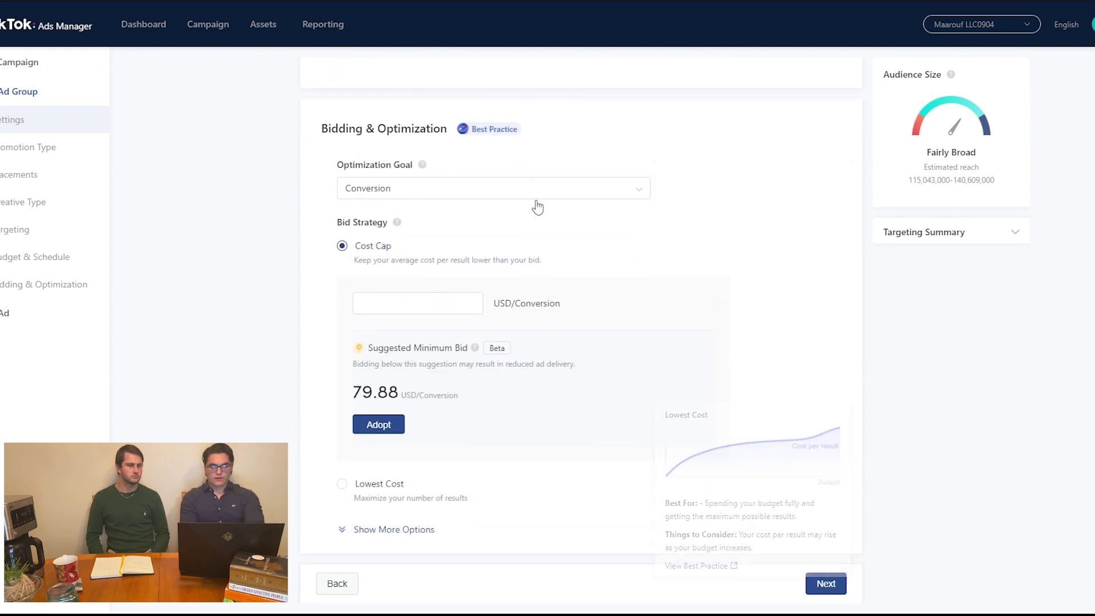
mouse_move(329, 297)
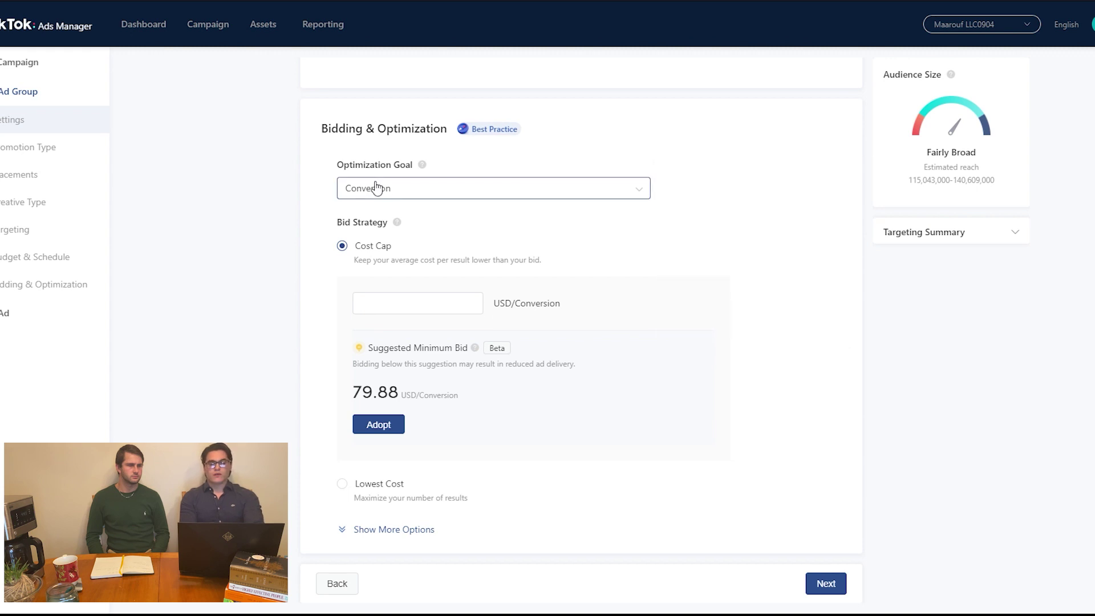
click(387, 307)
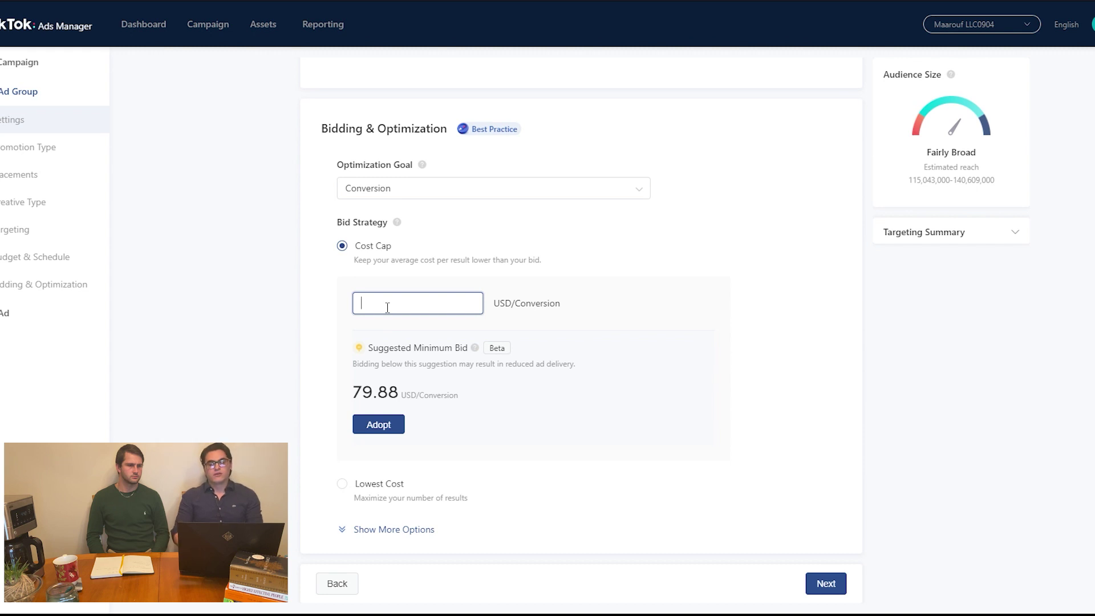
click(343, 484)
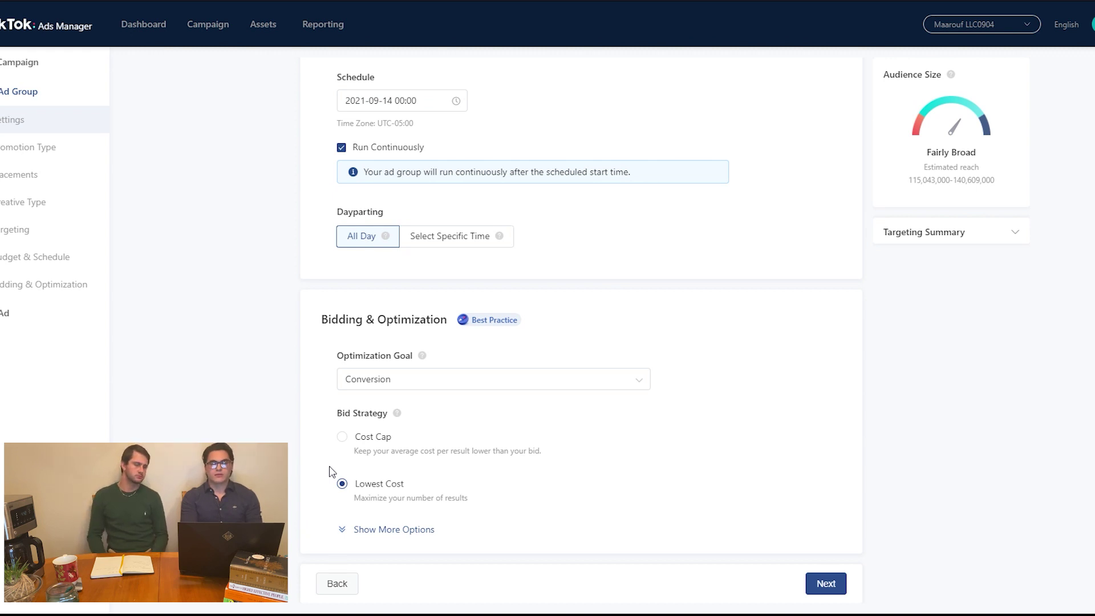
mouse_move(550, 446)
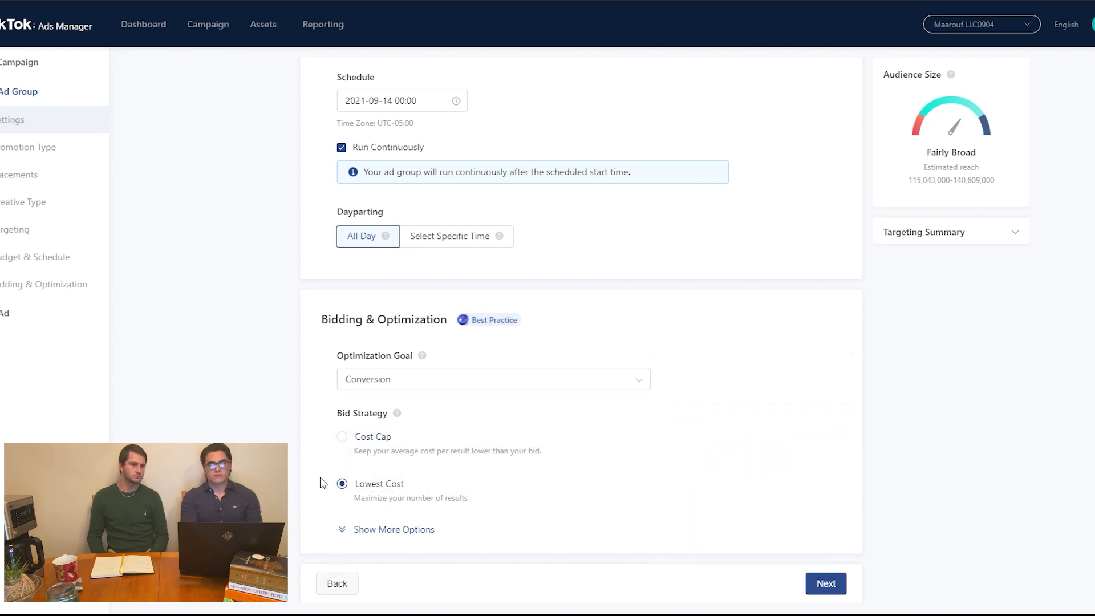
mouse_move(533, 496)
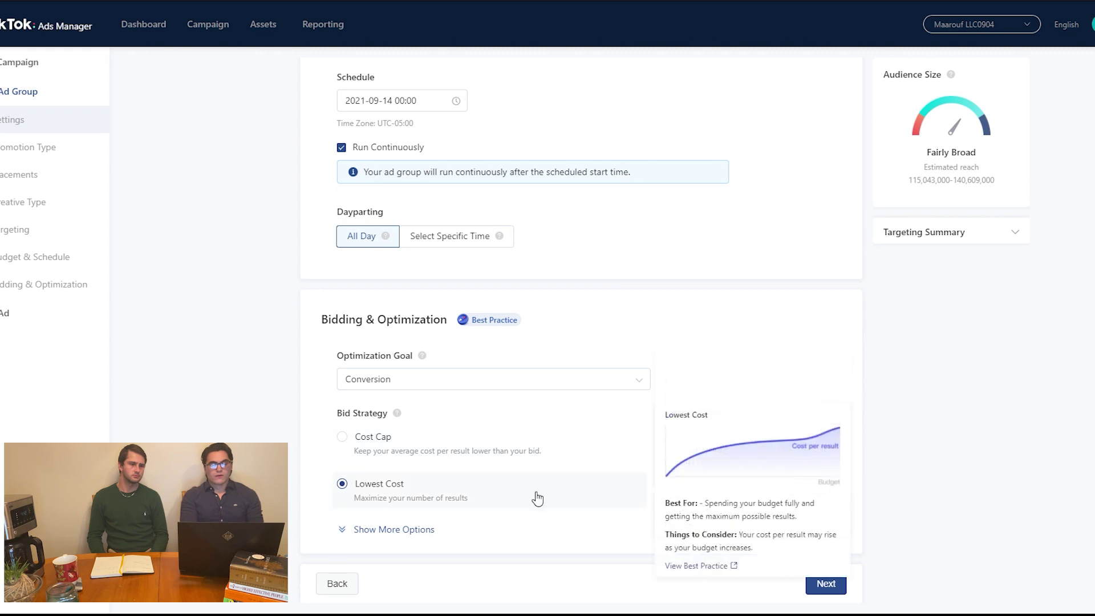
click(836, 593)
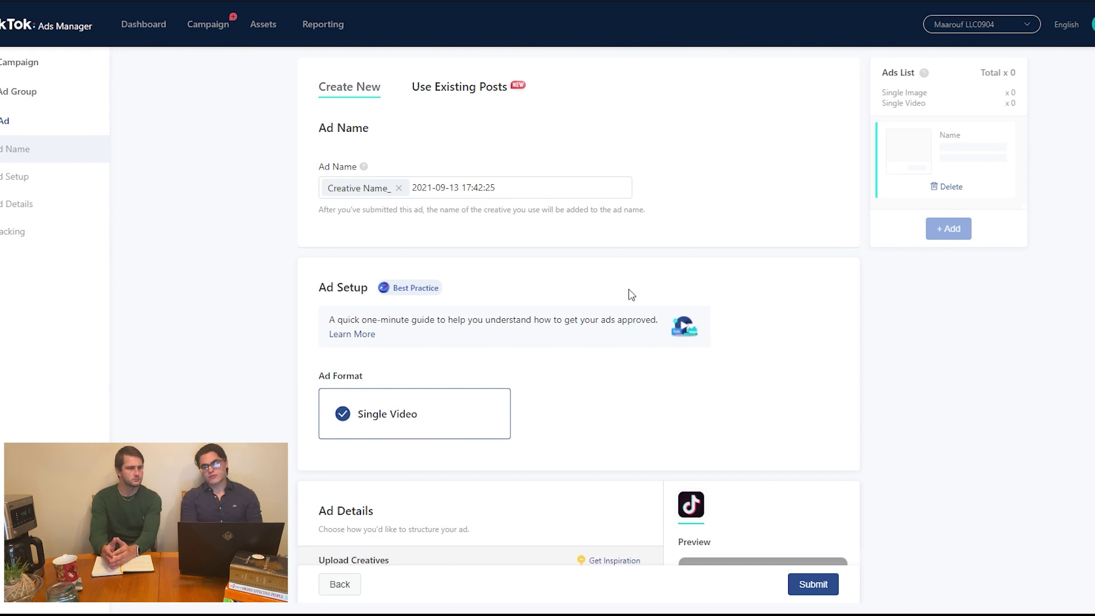
Remove the Creative Name tag from the ad name and rename the ad as "C1"
scroll(630, 294, down, 2)
scroll(631, 294, down, 1)
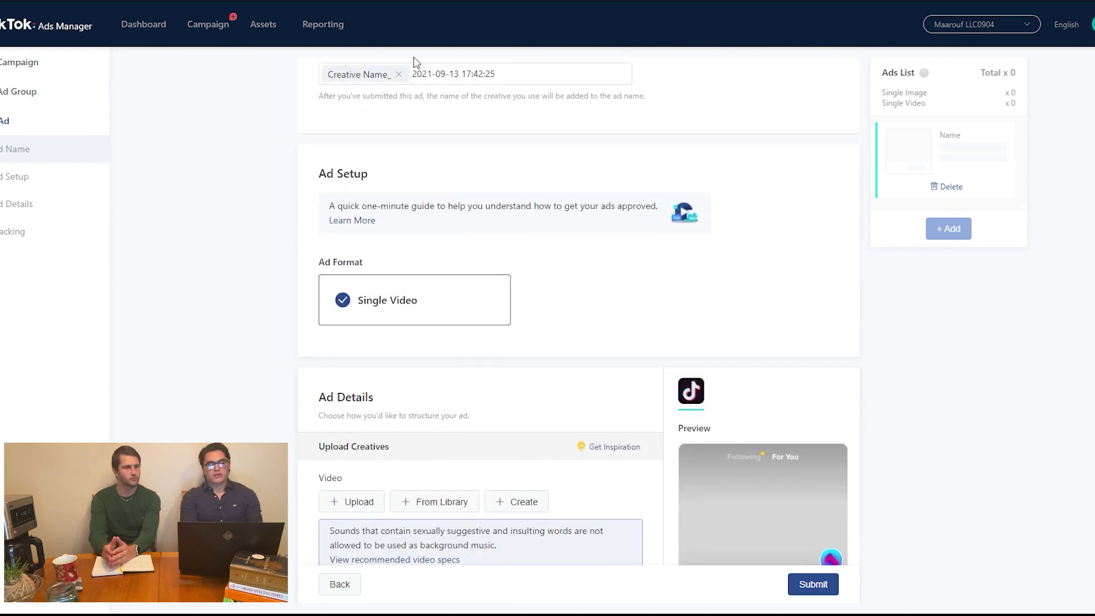
click(398, 74)
drag(450, 84, 228, 77)
scroll(229, 77, up, 1)
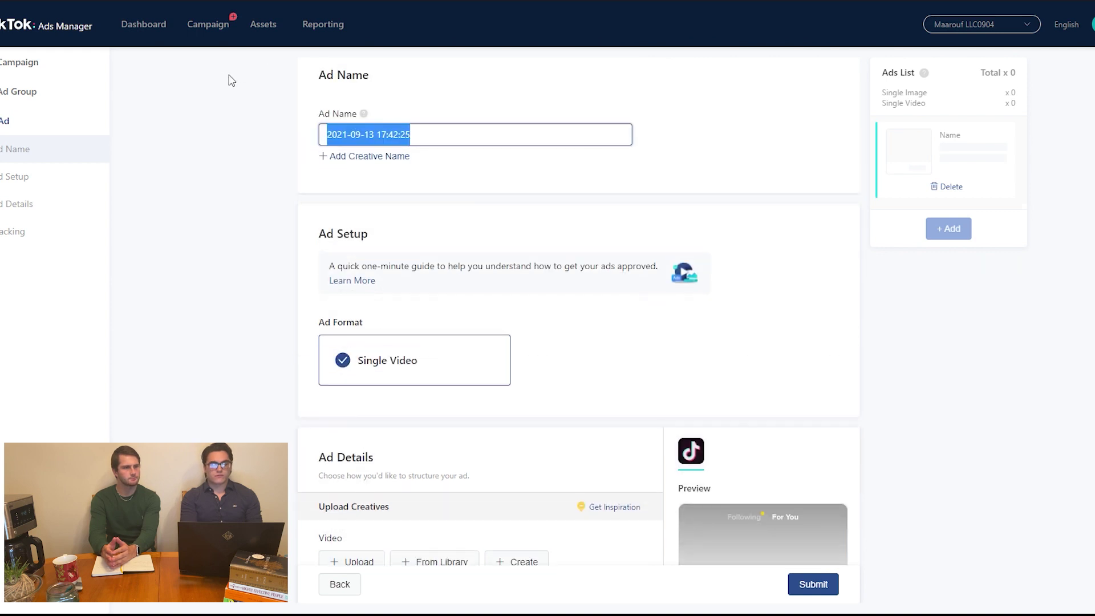
text(C1)
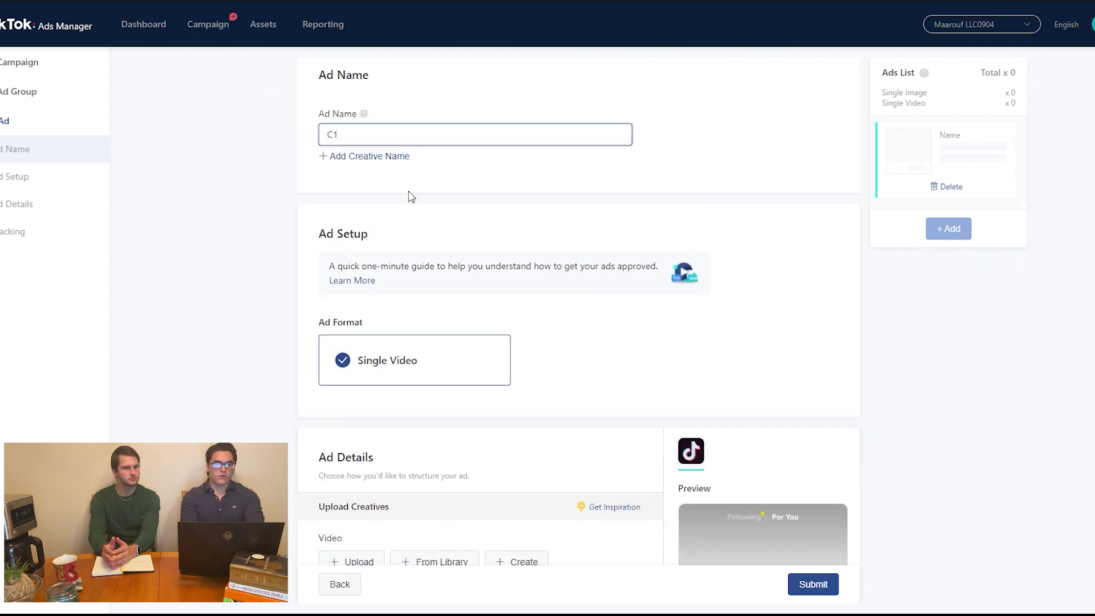
Enter "TestWebsite" as the ad's display name
scroll(455, 323, down, 4)
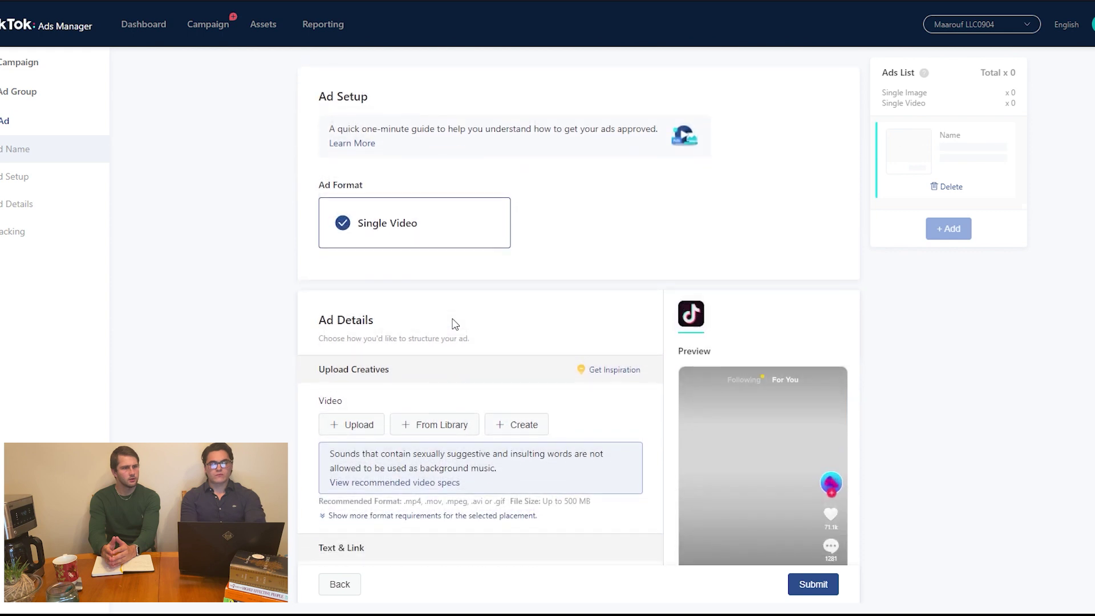
scroll(359, 319, down, 3)
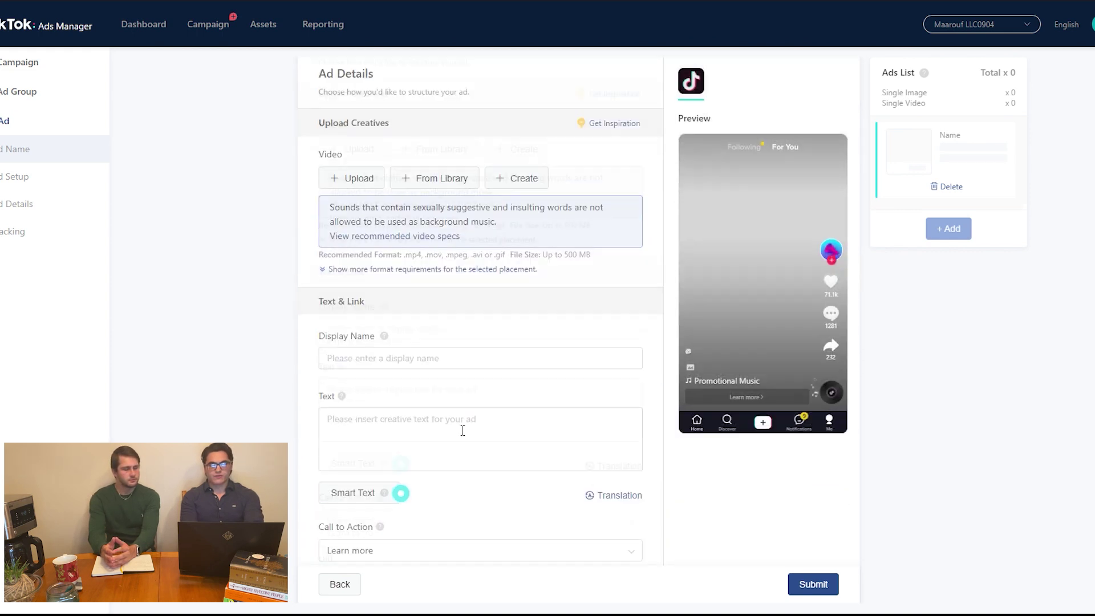
click(362, 331)
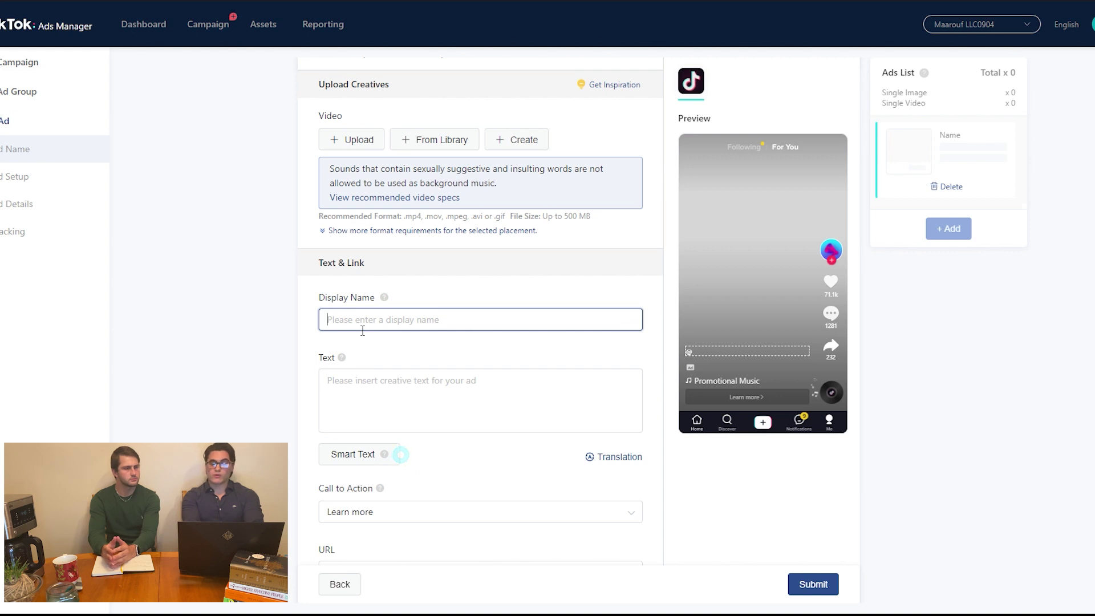
text(TestWebsite)
Write the ad text "This is Amazing! 50% Off Today Only!"
click(379, 410)
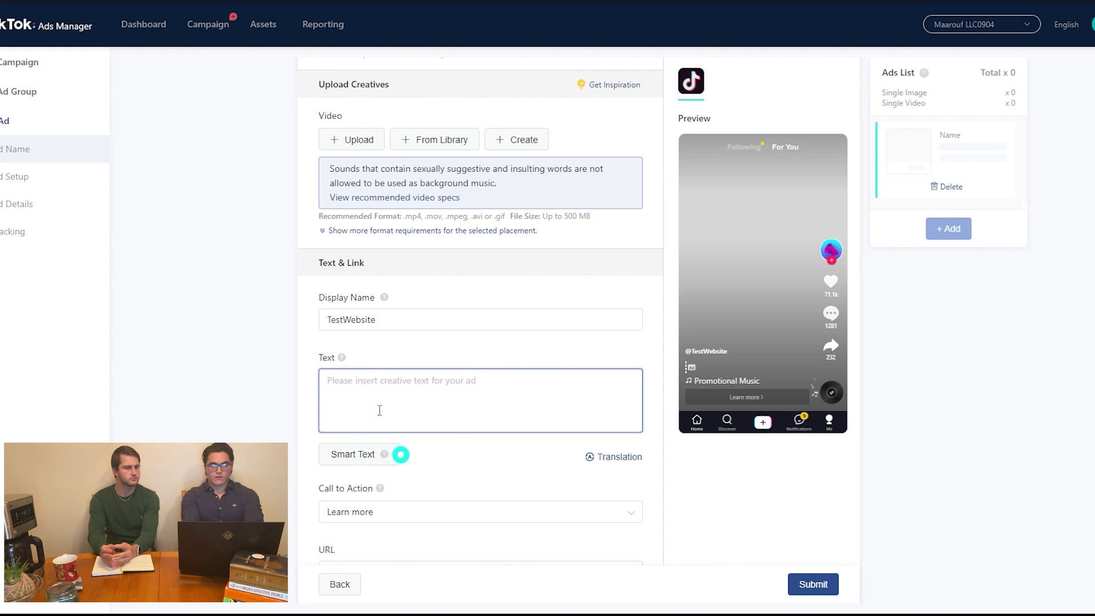
text(T)
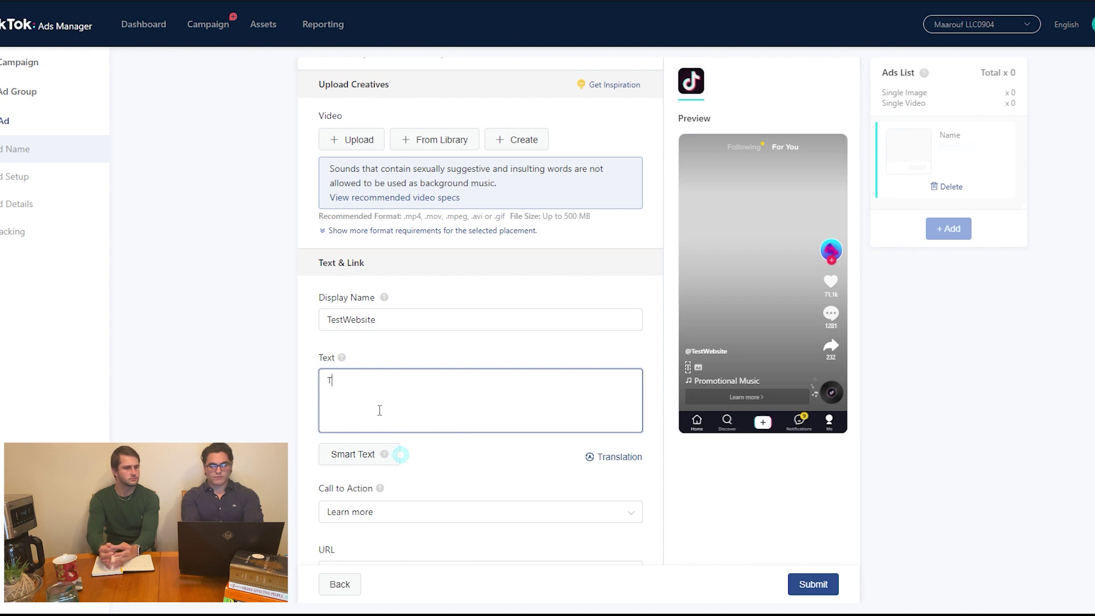
text(his is Ama)
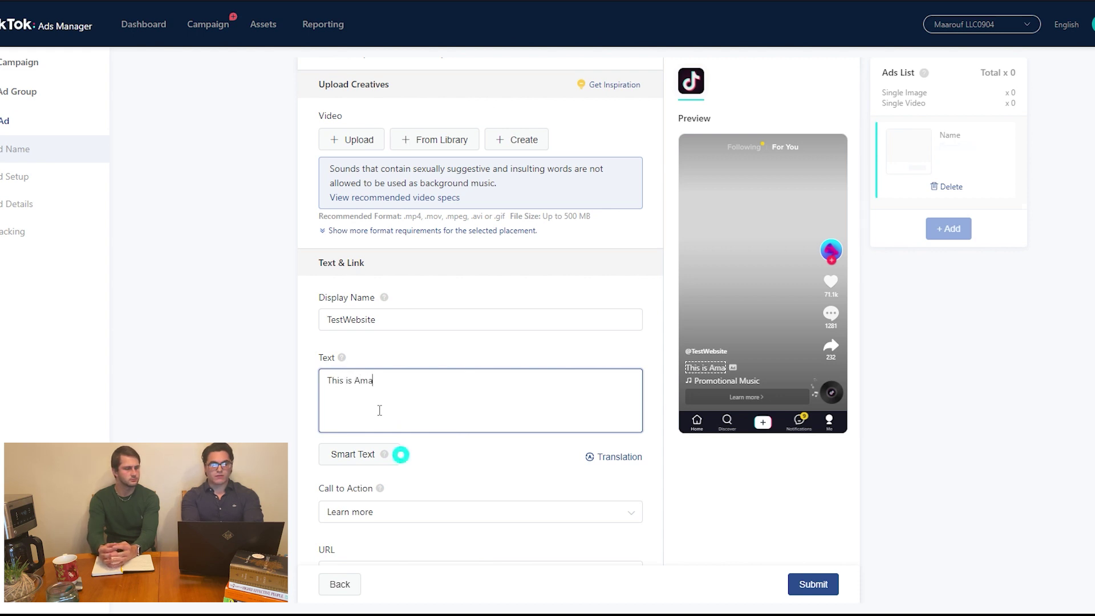
text(zing! 5)
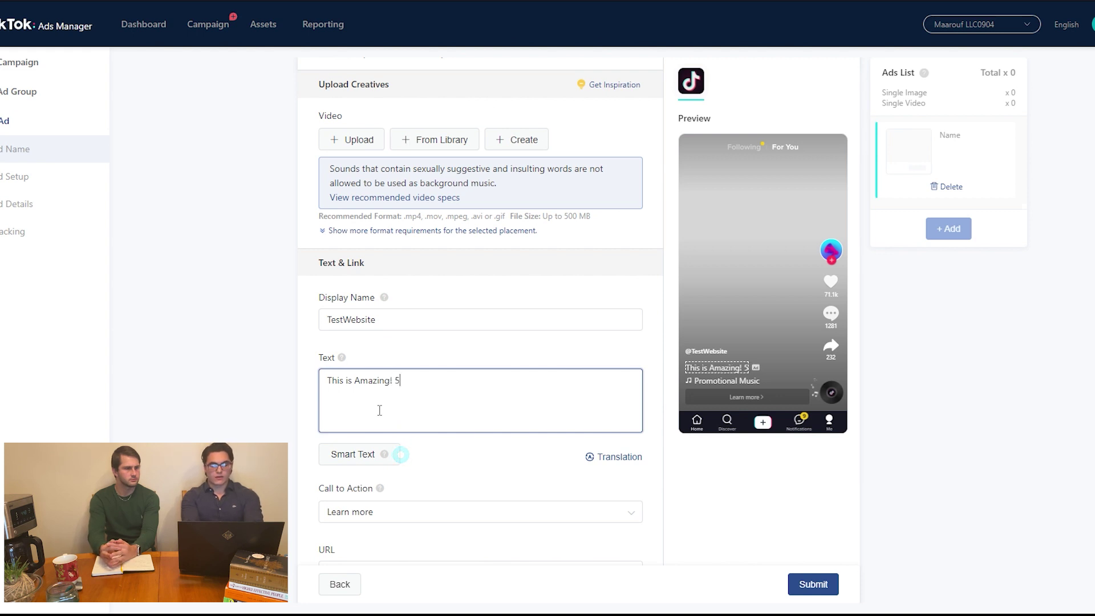
text(0% Off T)
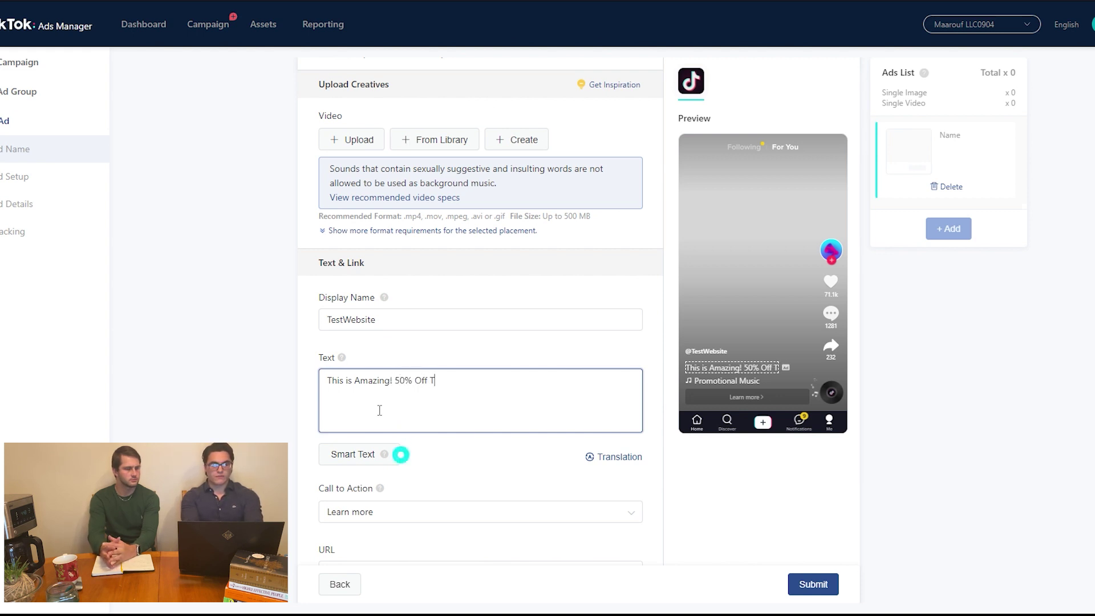
text(oday Only!)
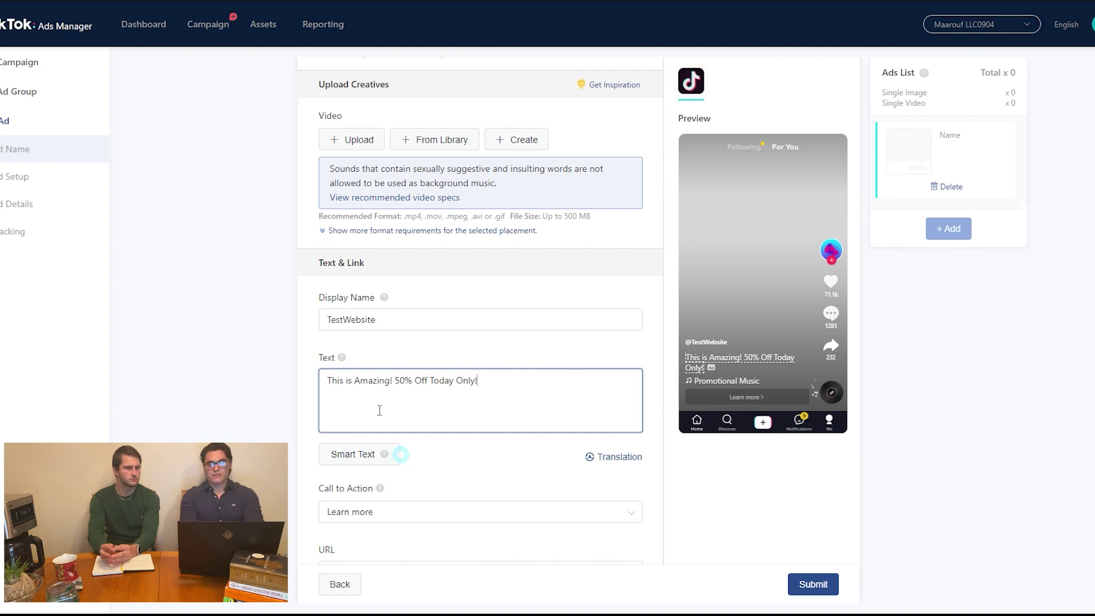
Set the ad's call to action to "Shop now" and open the URL field for entry
click(408, 511)
scroll(422, 515, down, 1)
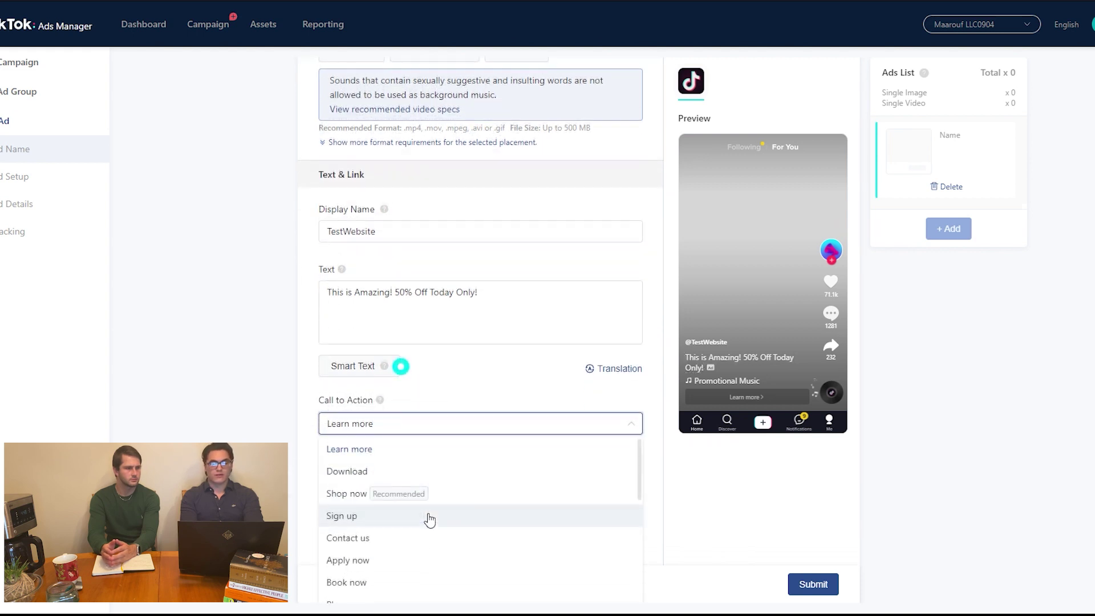
scroll(441, 476, down, 1)
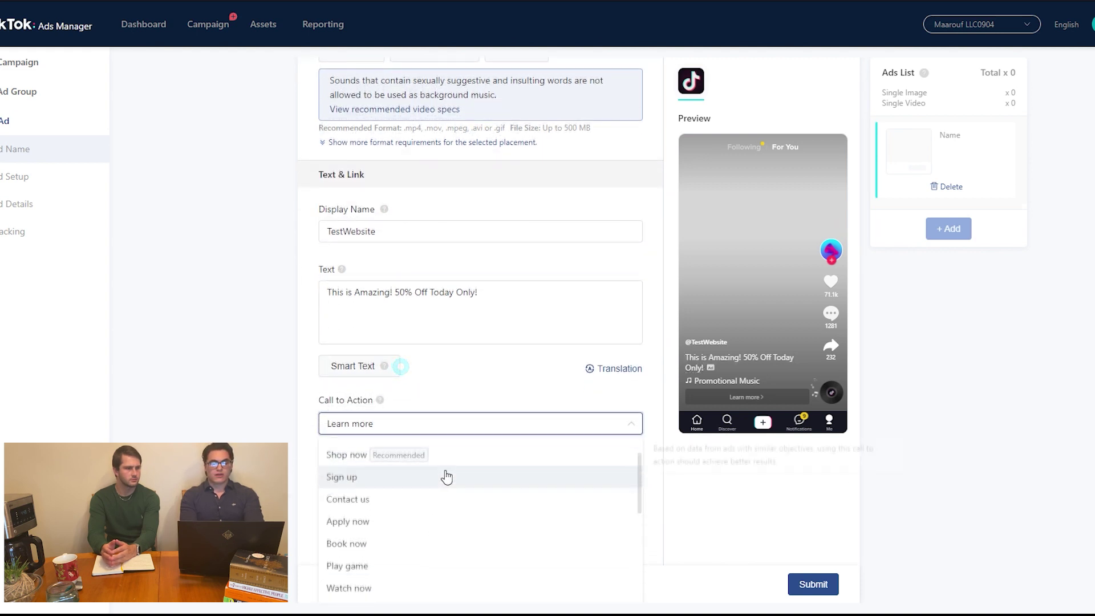
click(398, 456)
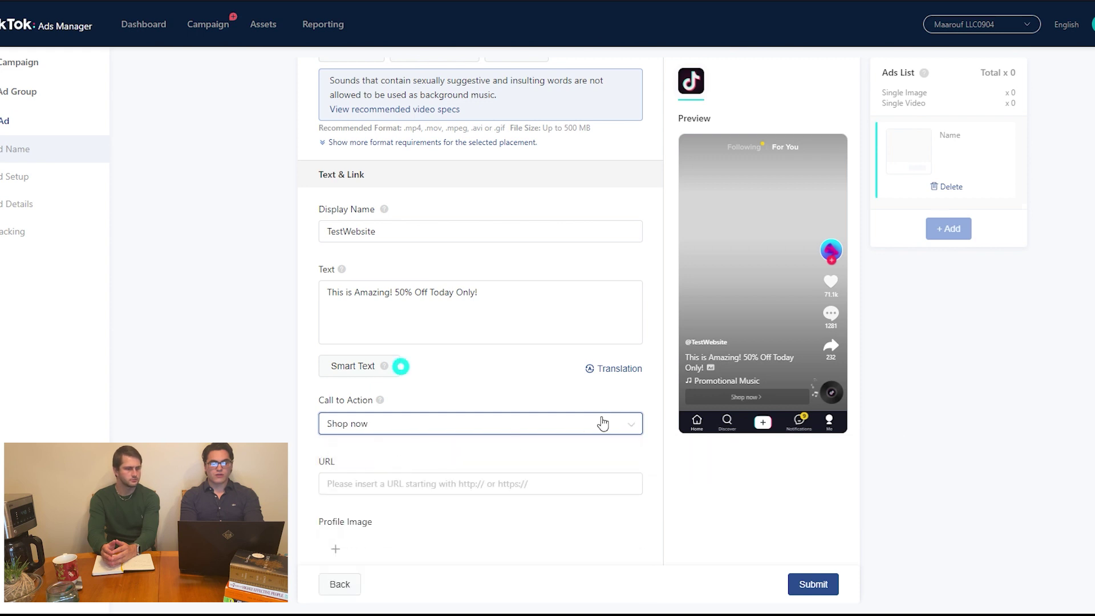
scroll(600, 421, down, 2)
click(544, 383)
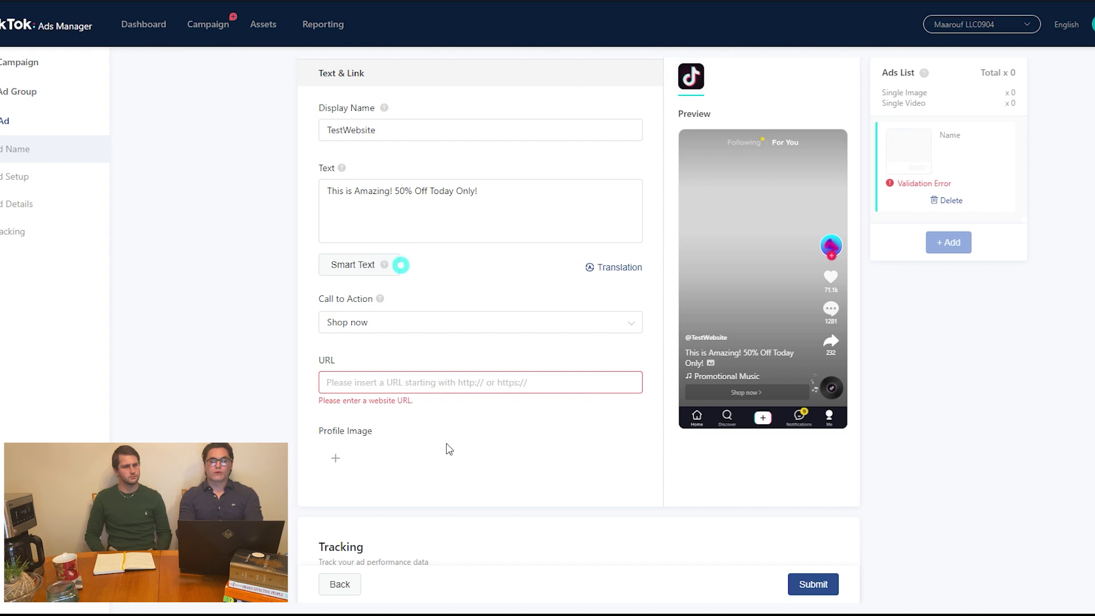
Check the ad's tracking settings, go back to the ad group without submitting, and leave the setup for the campaign overview
scroll(449, 449, down, 4)
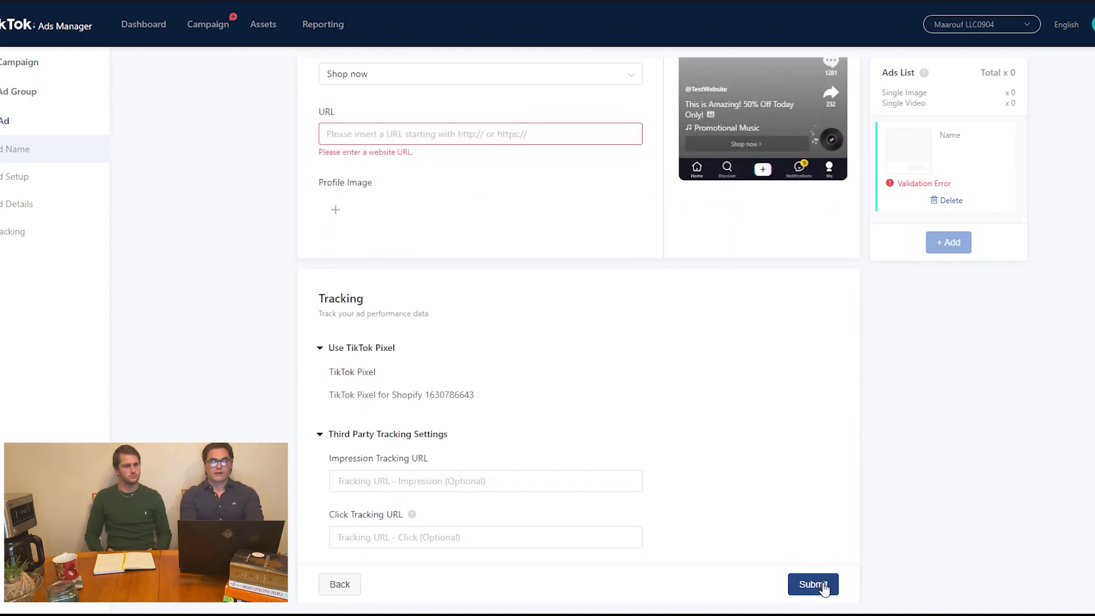
click(341, 583)
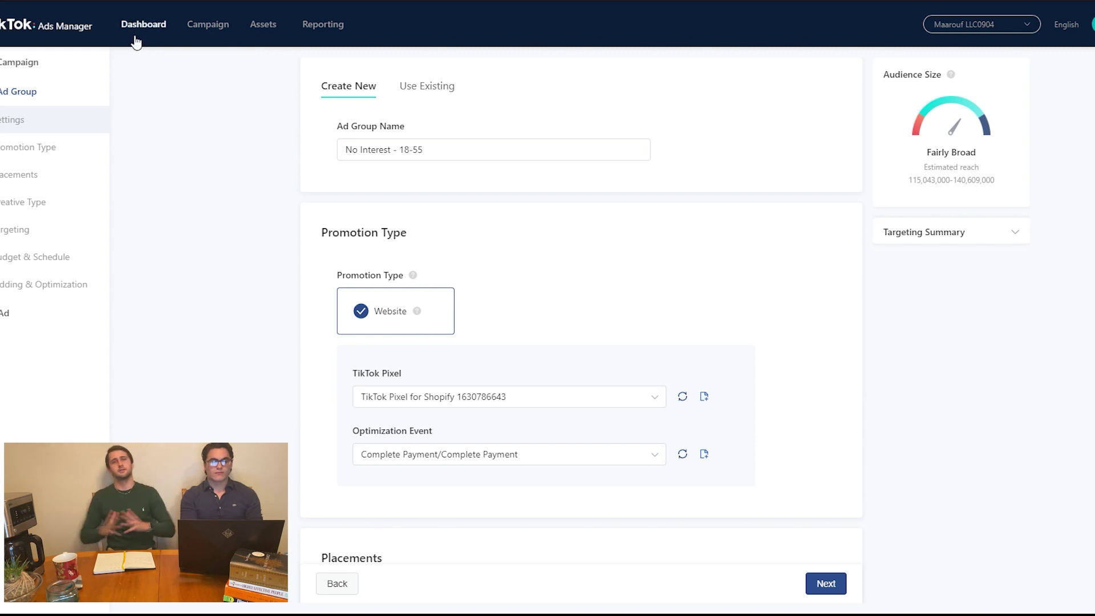
click(196, 36)
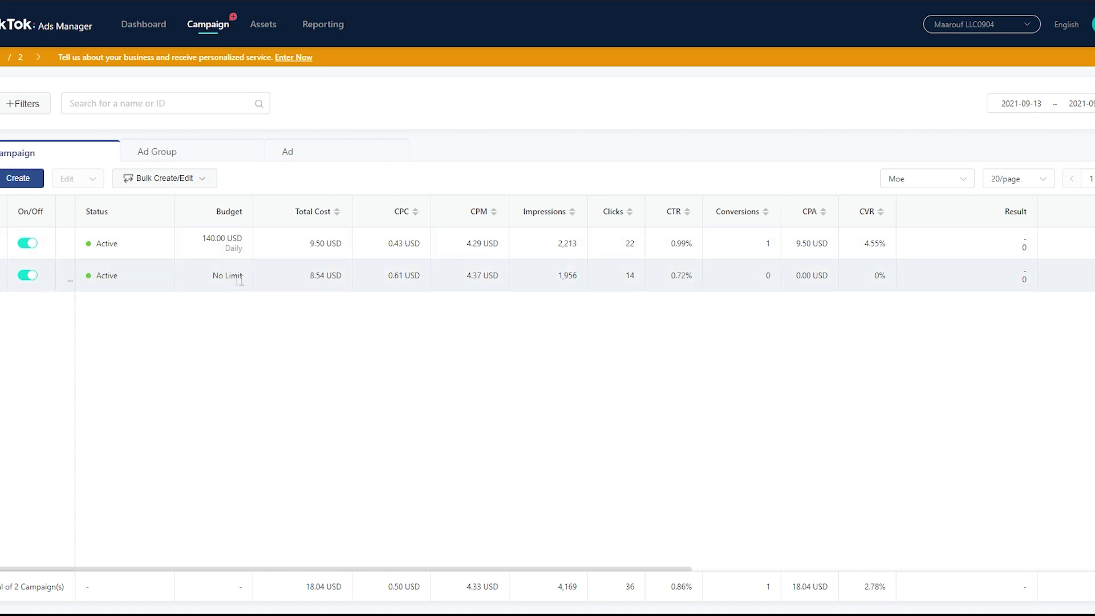
Compare the two active campaigns' total cost, CPA, CTR, CPM and CPC figures
drag(305, 243, 342, 283)
click(385, 308)
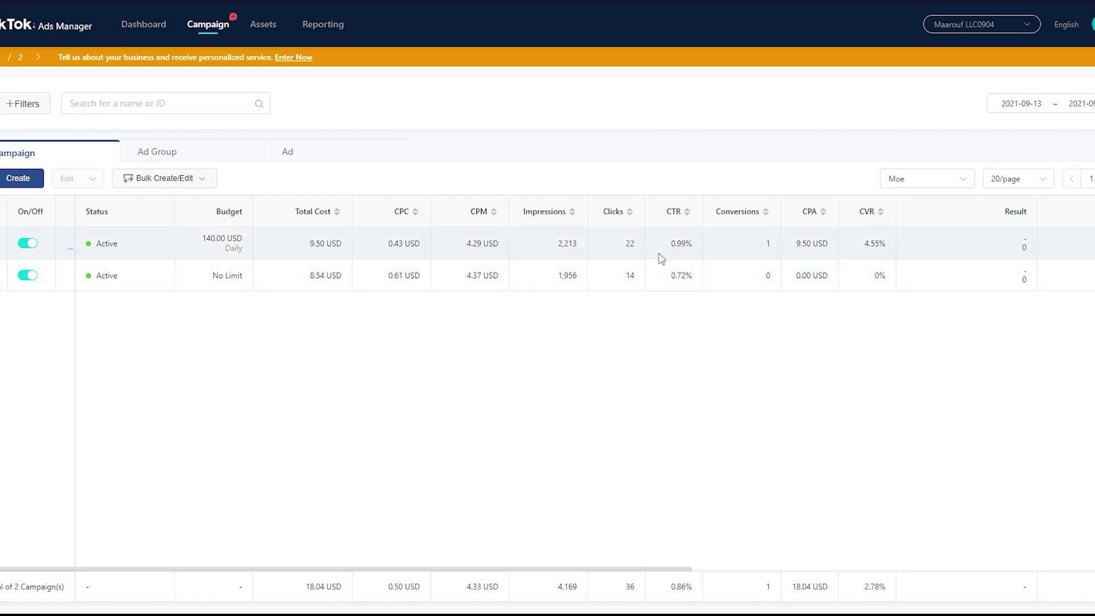
drag(794, 244, 831, 249)
drag(669, 244, 700, 279)
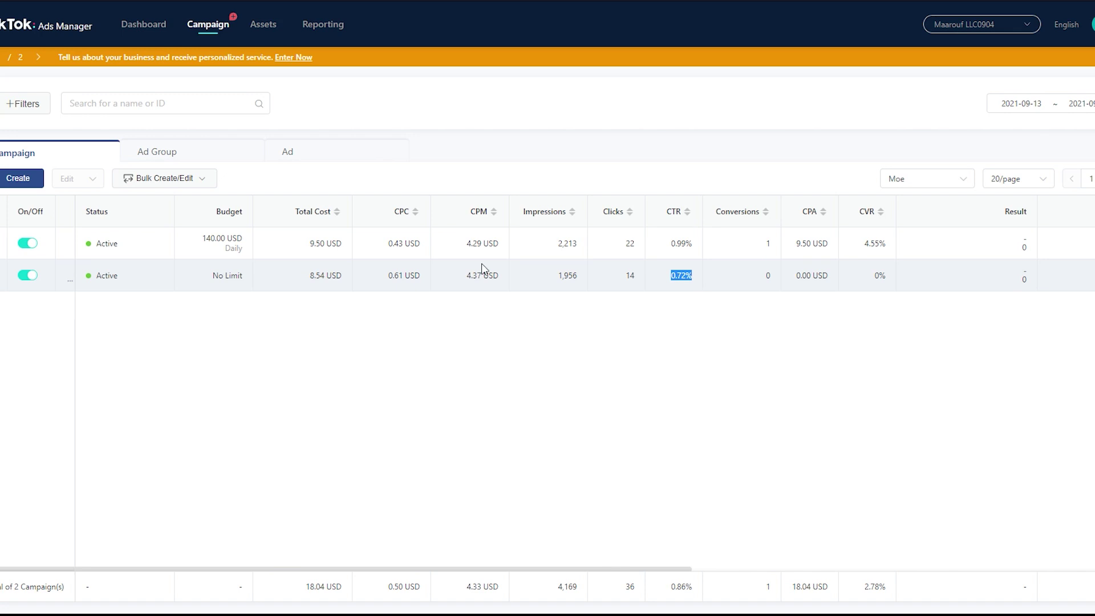
drag(463, 244, 511, 243)
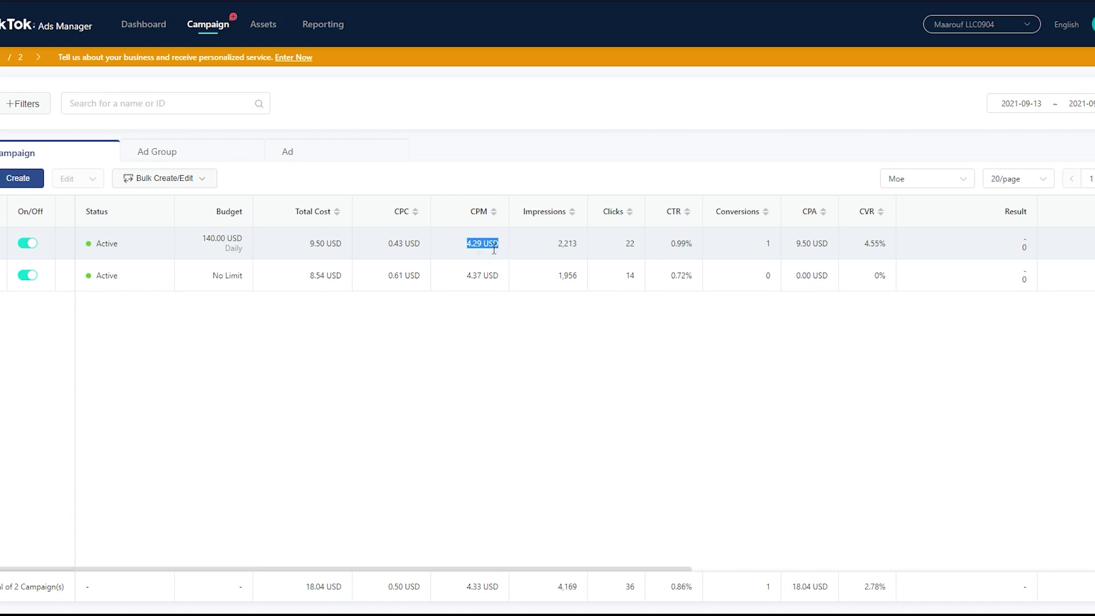
drag(385, 244, 426, 251)
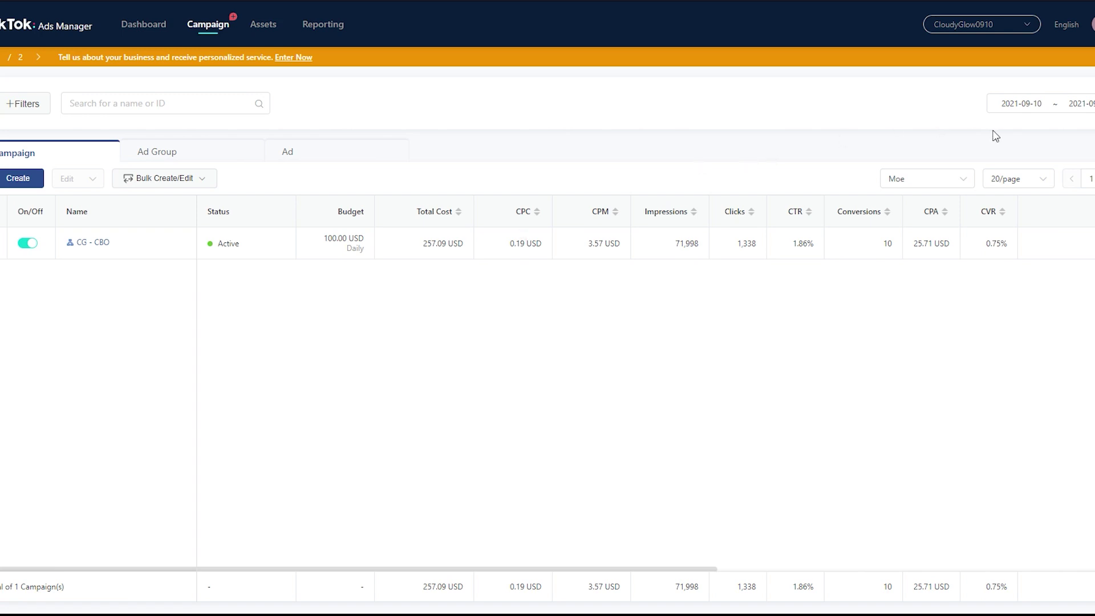
Limit the report for the CG - CBO campaign to the single day September 13, 2021
click(1039, 110)
click(835, 219)
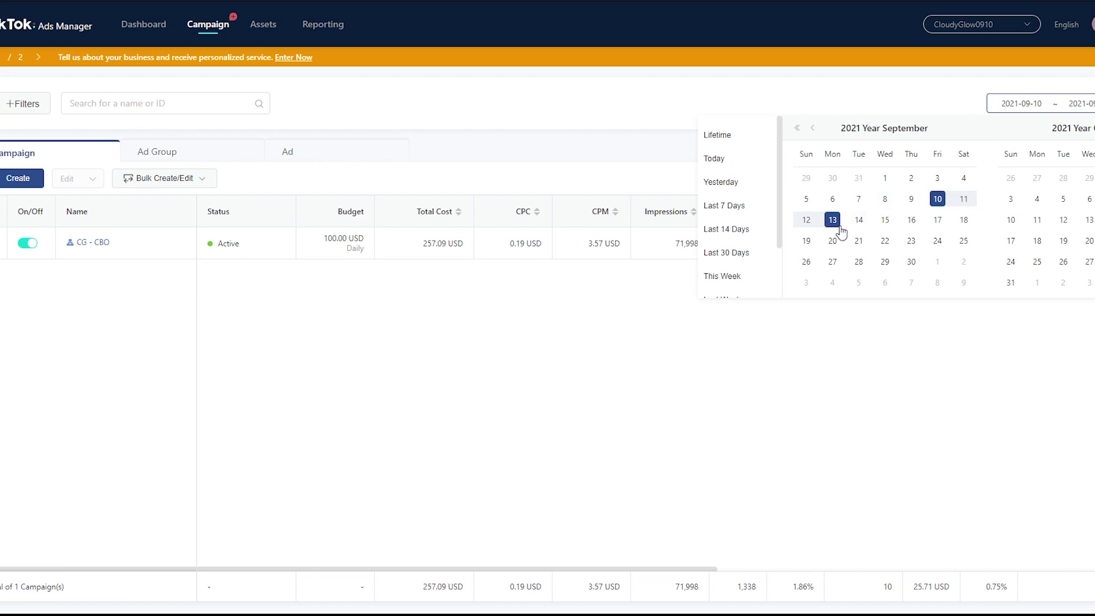
click(835, 219)
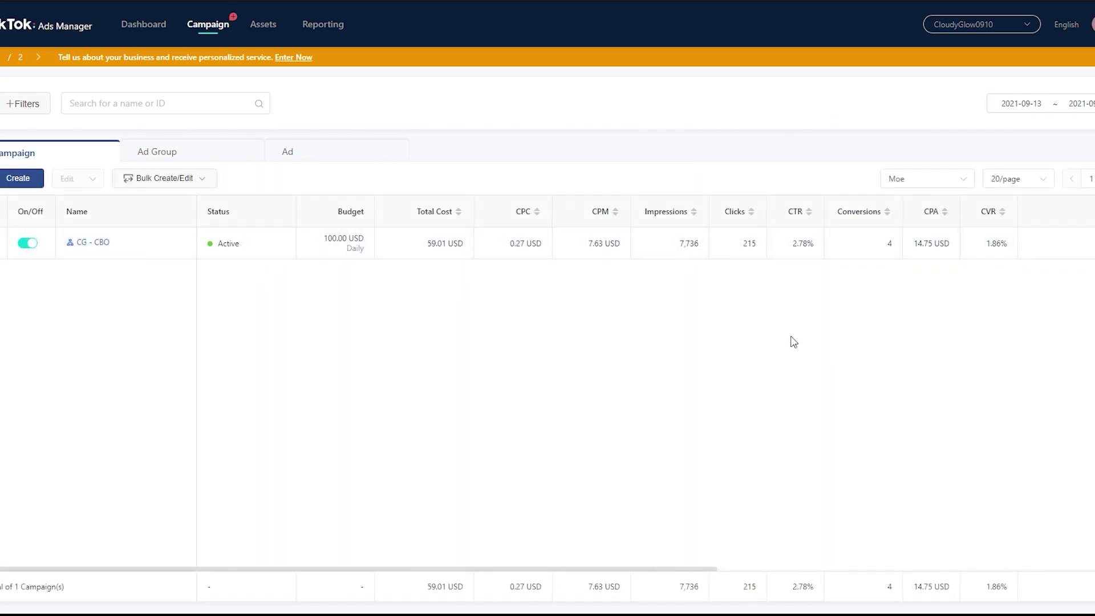
Examine the CG - CBO campaign's total cost, CPM, CPC, CTR and CPA for the day
drag(418, 249, 472, 248)
drag(587, 247, 620, 246)
drag(509, 246, 534, 241)
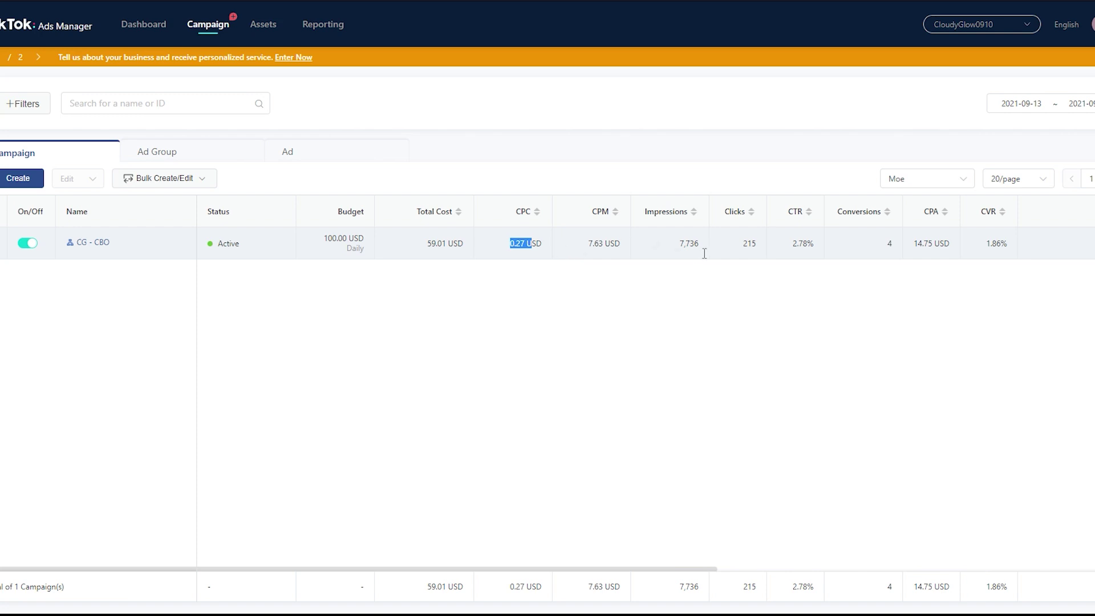
drag(782, 248, 819, 249)
drag(912, 244, 958, 246)
Open the CG - CBO campaign's ad groups and examine their cost, click and conversion metrics
mouse_move(166, 237)
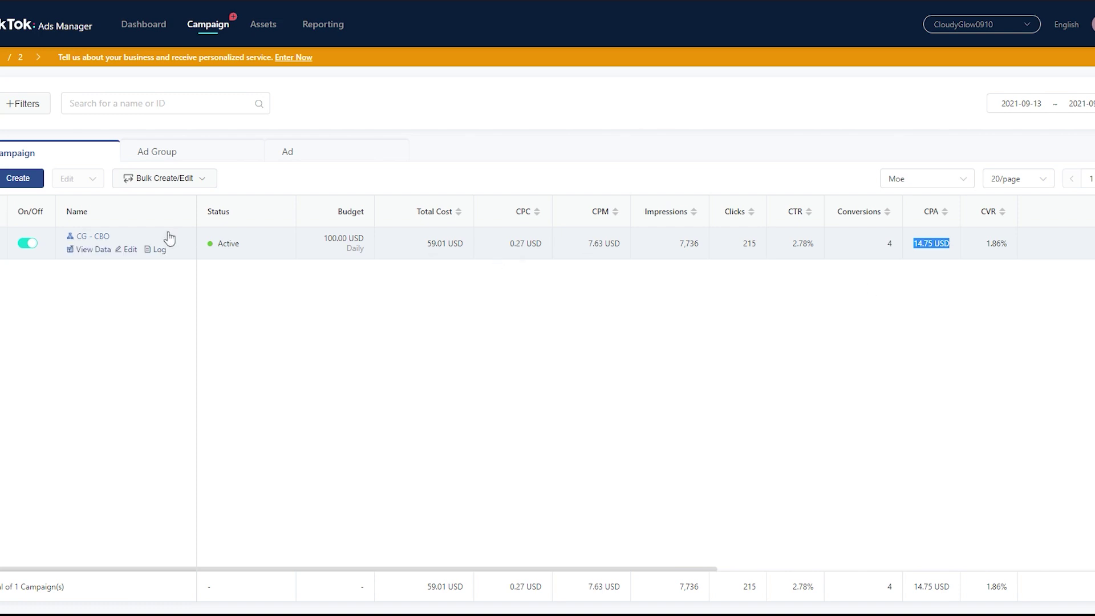
click(110, 237)
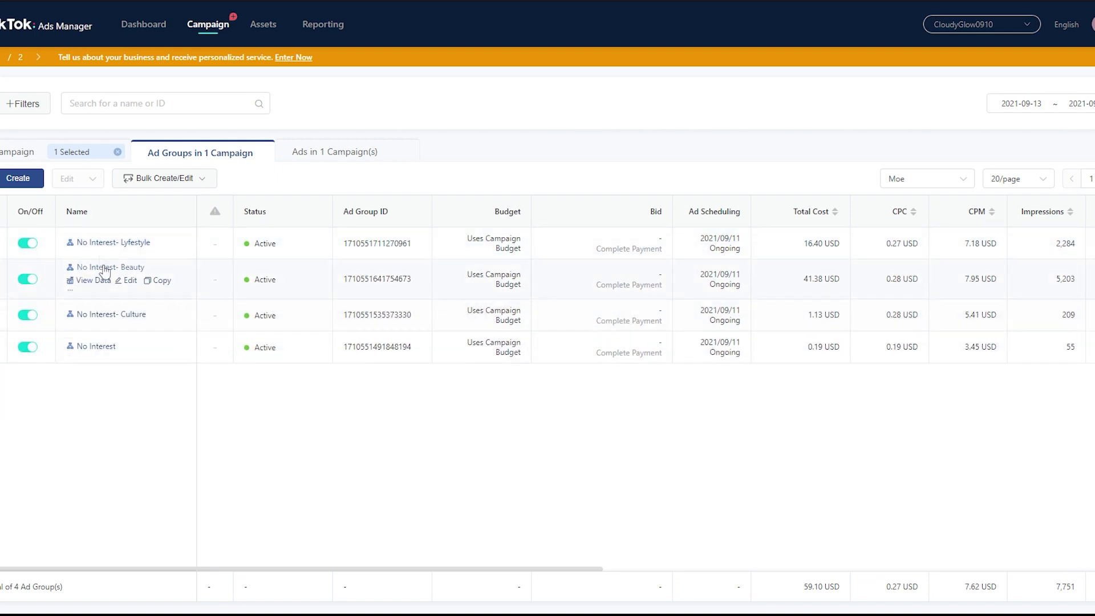
scroll(361, 303, right, 4)
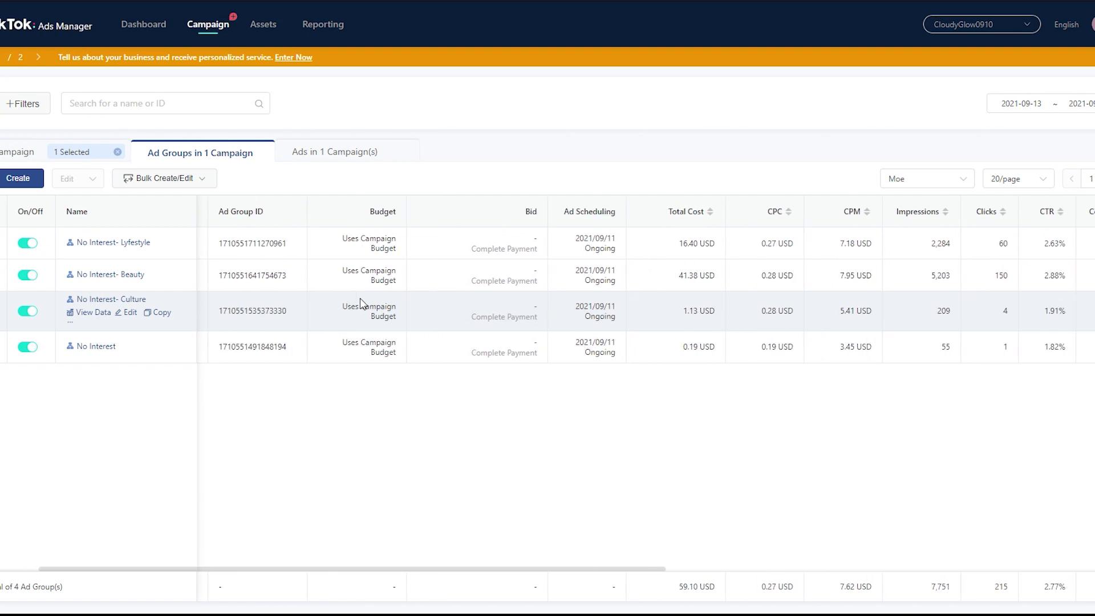
scroll(361, 304, right, 1)
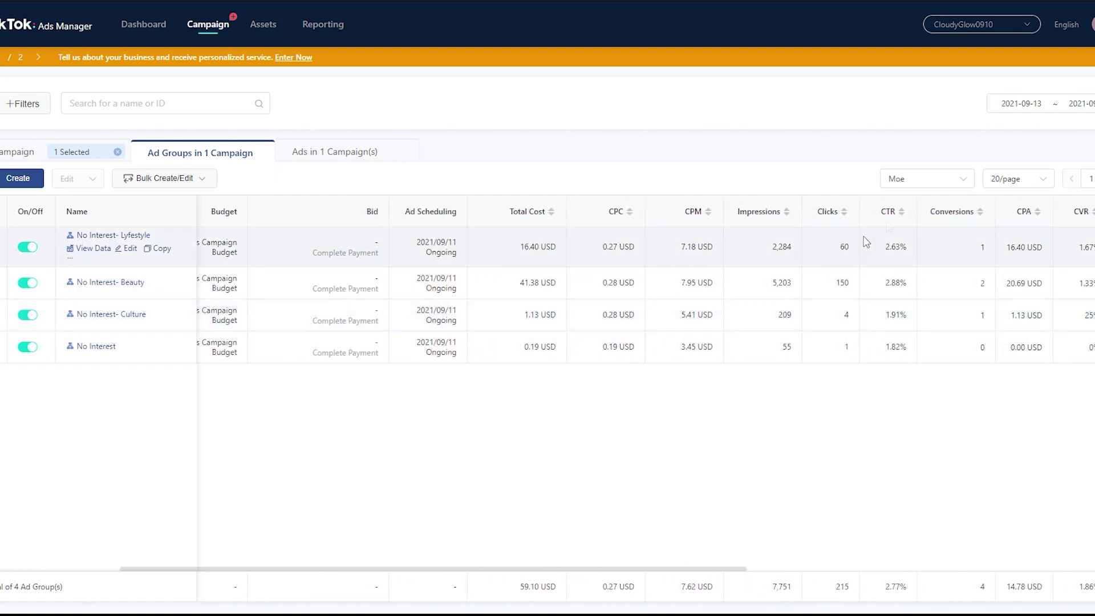
Change the ad group report's date range to start on September 10, 2021
click(1024, 108)
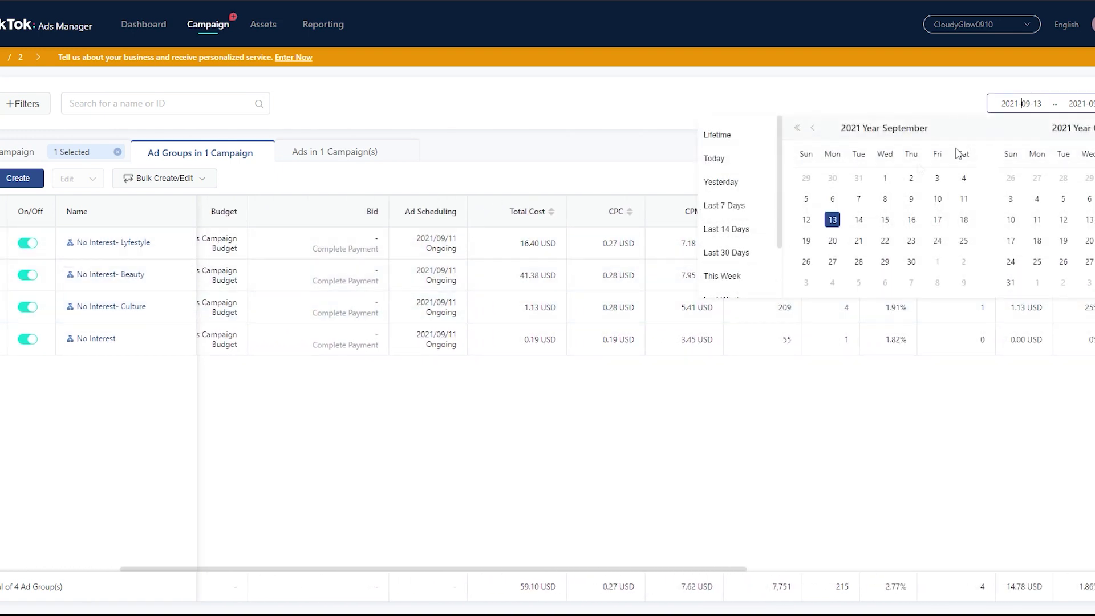
click(937, 198)
click(857, 224)
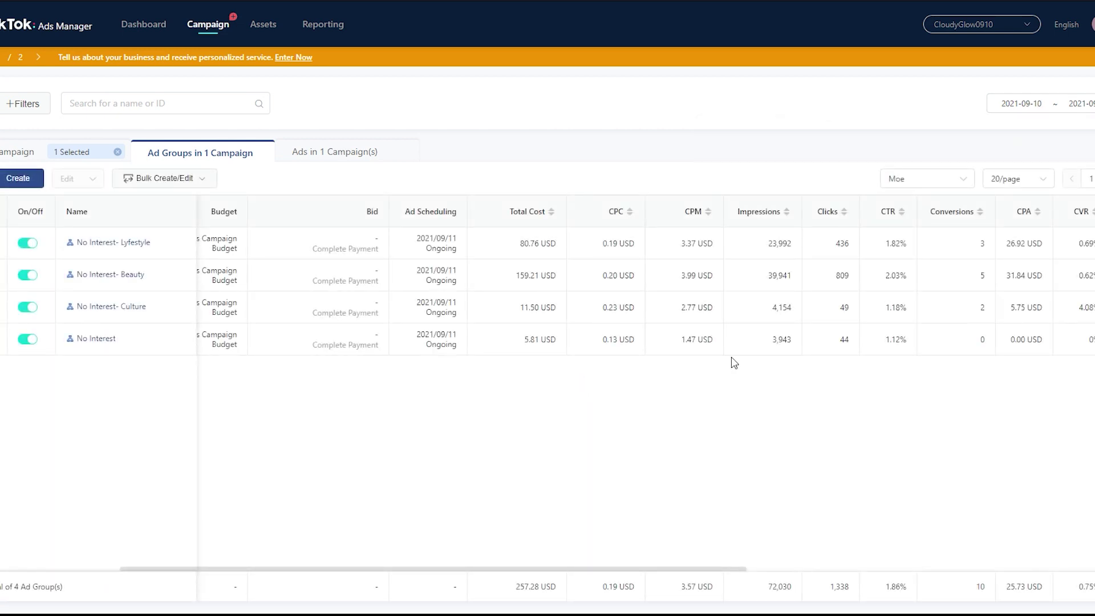
Compare the ad groups' results over the longer period and check the total cost of the No Interest ad group
mouse_move(132, 302)
scroll(587, 374, left, 2)
drag(569, 342, 615, 348)
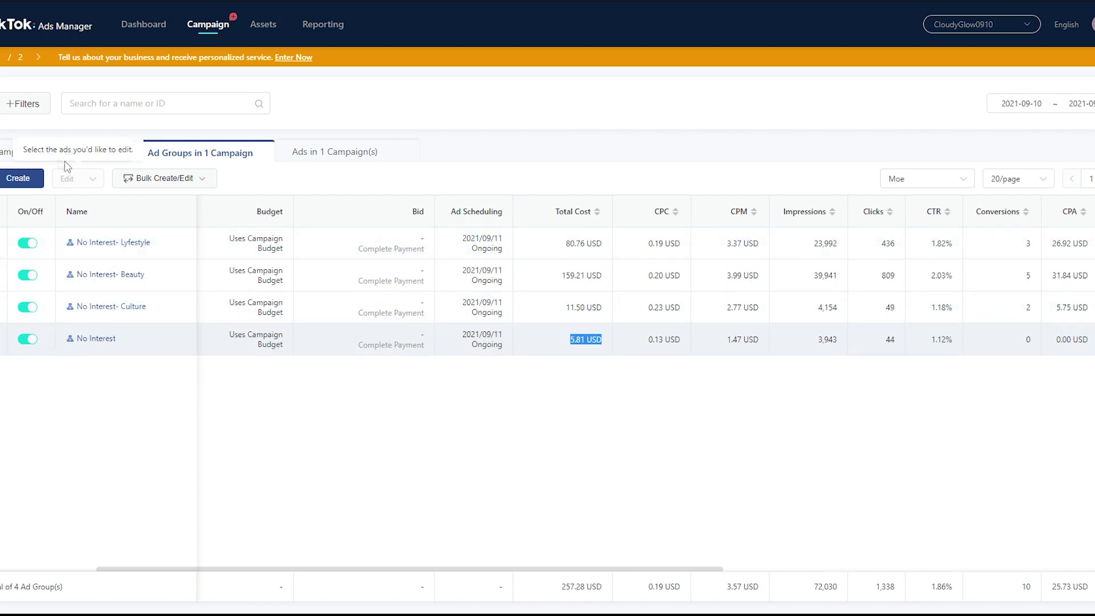
Return to the campaign list, start creating a new campaign, and look over its objective, split test and budget settings
click(51, 154)
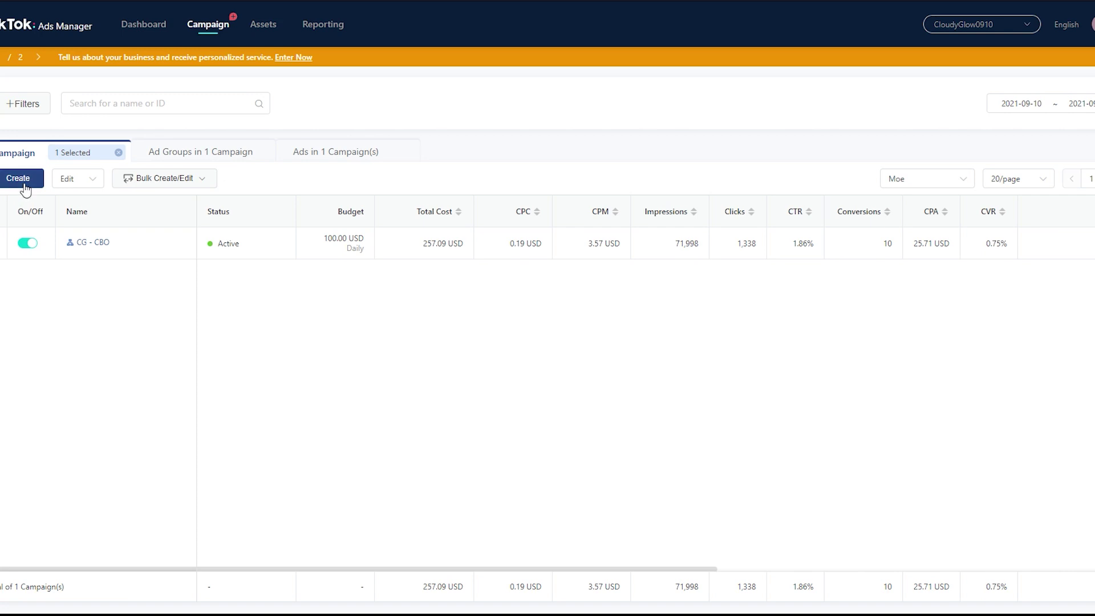
click(23, 183)
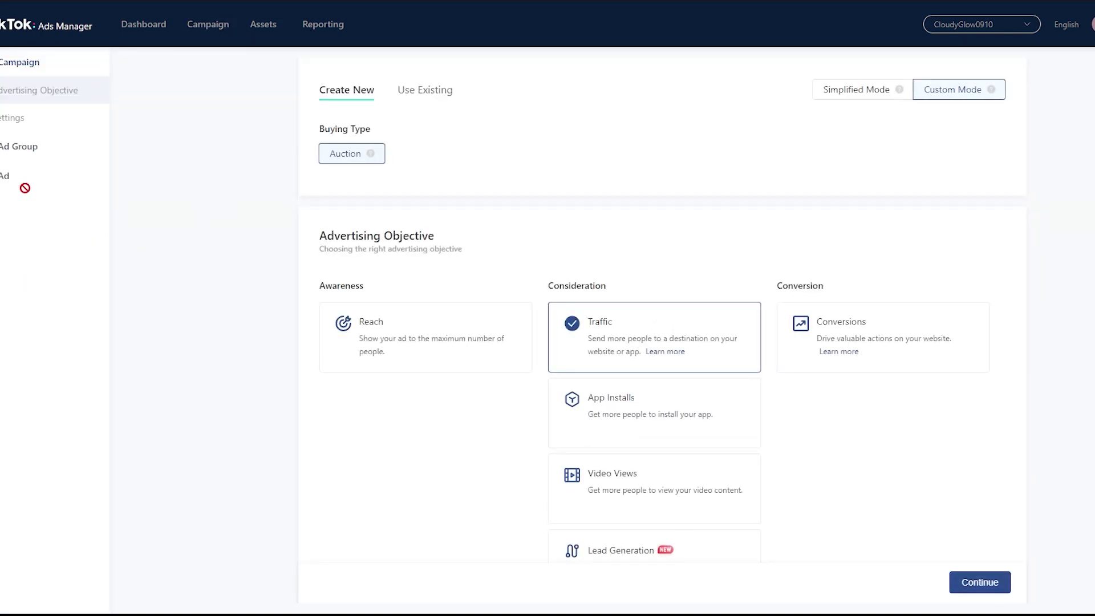
scroll(563, 309, down, 4)
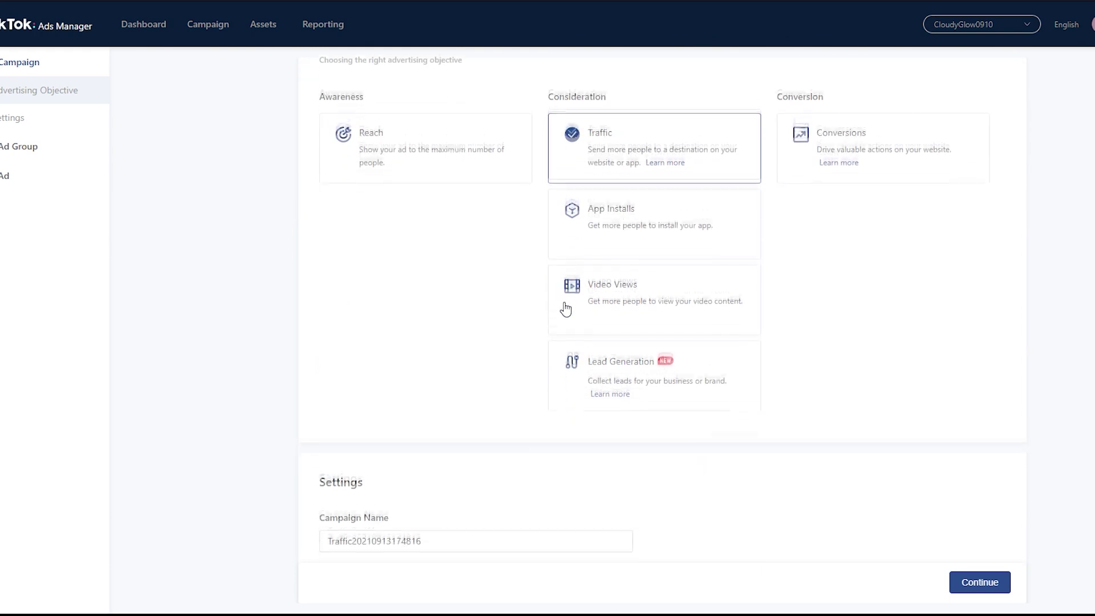
scroll(751, 561, down, 2)
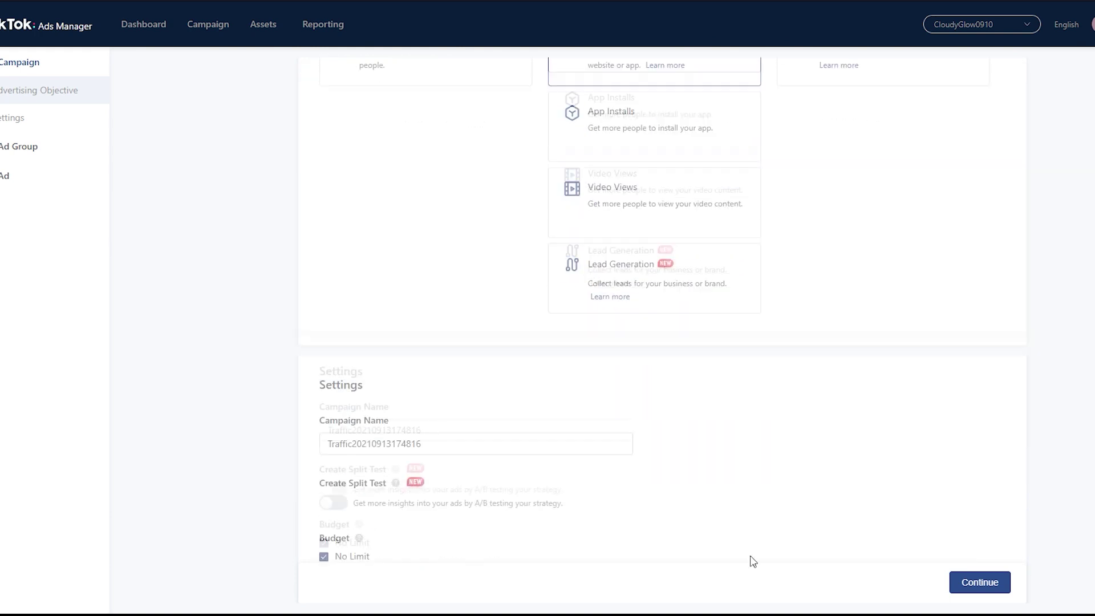